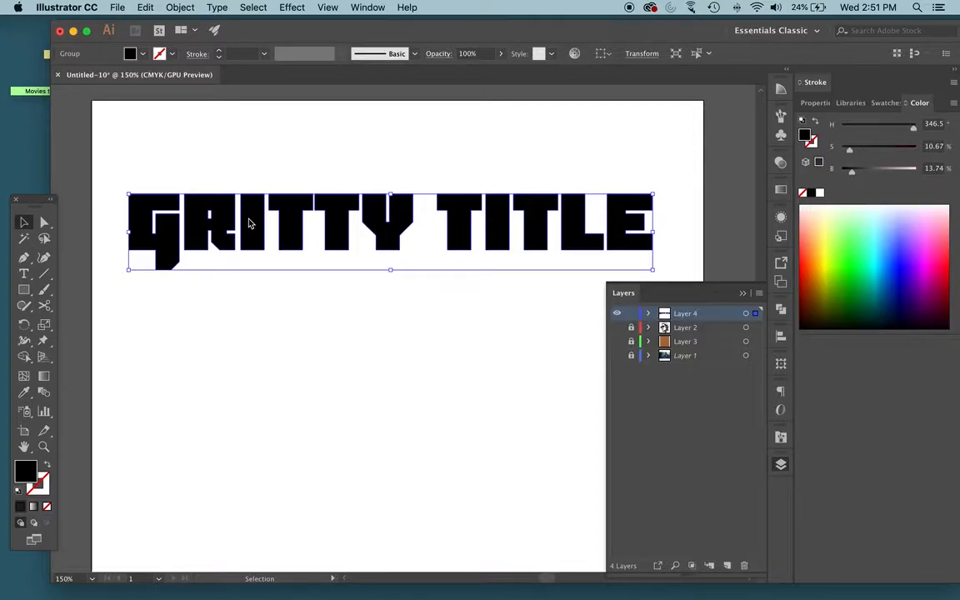
- Undo the last changes to the outlined title to return it to live, editable area type on two lines
left_click(279, 367)
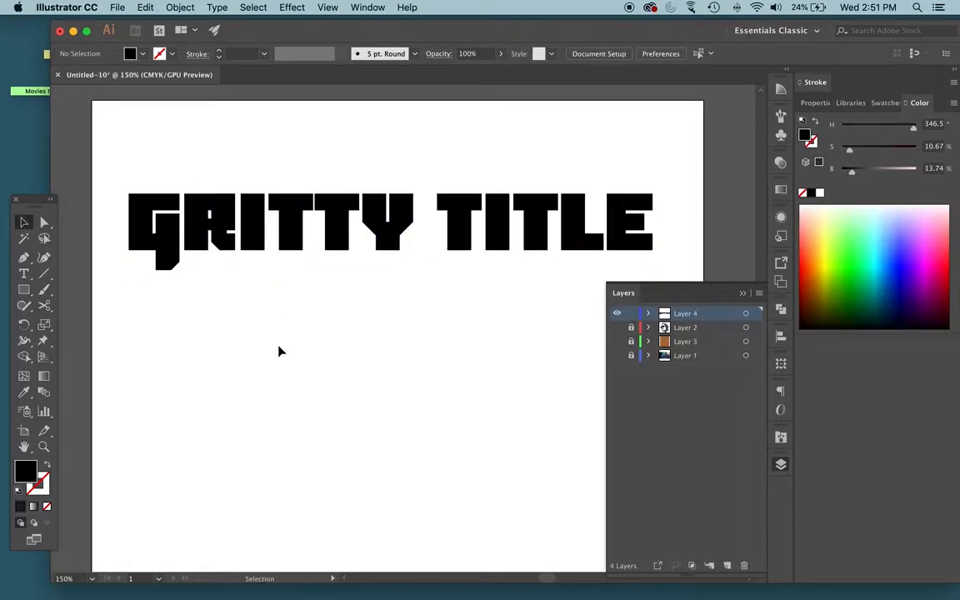
left_click(215, 242)
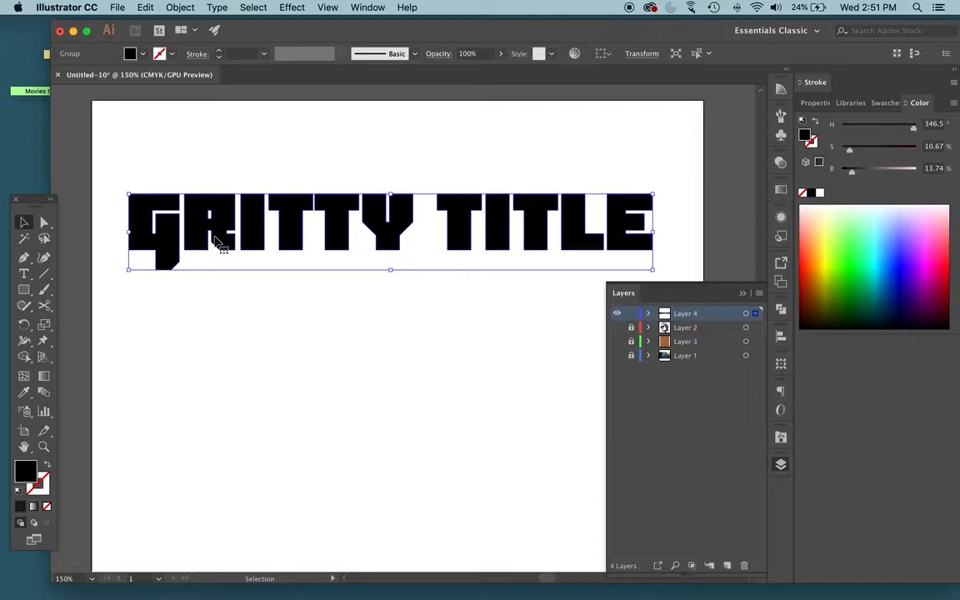
key("super+z")
key("super+z")
key("super+z")
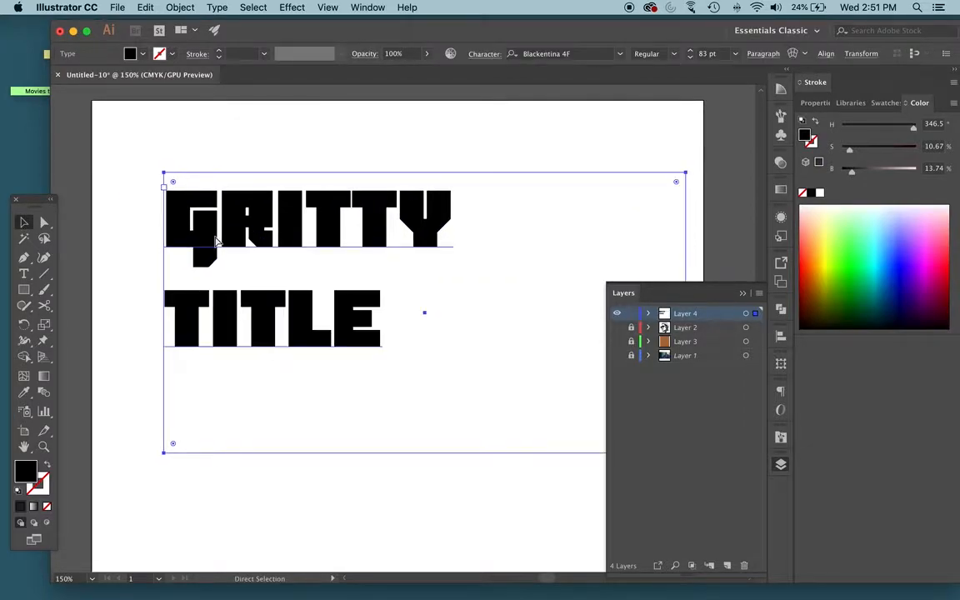
- Widen the title's text frame so that GRITTY TITLE fits on a single line
key("v")
scroll(423, 225, "right", 5)
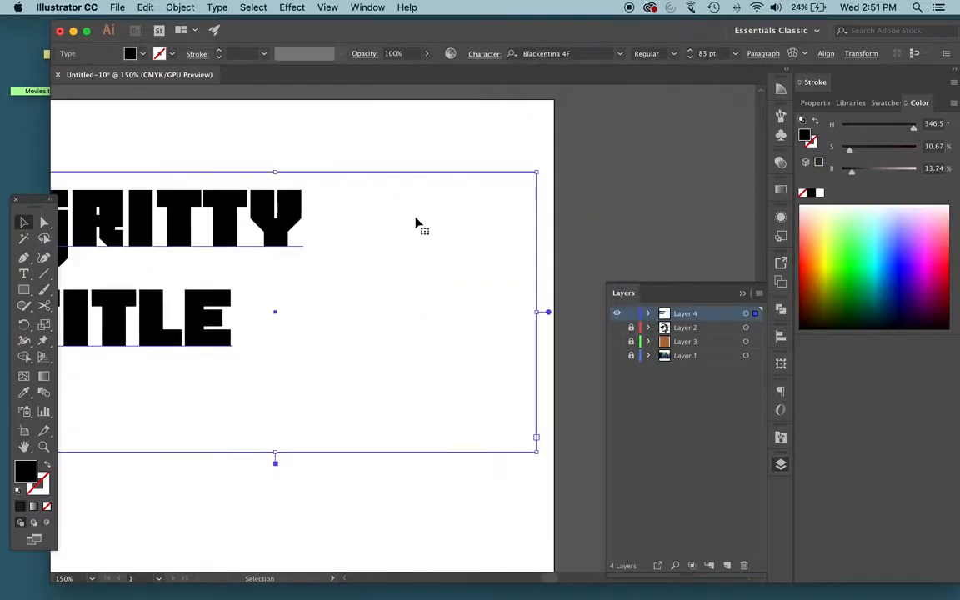
left_click_drag(536, 313, 570, 306)
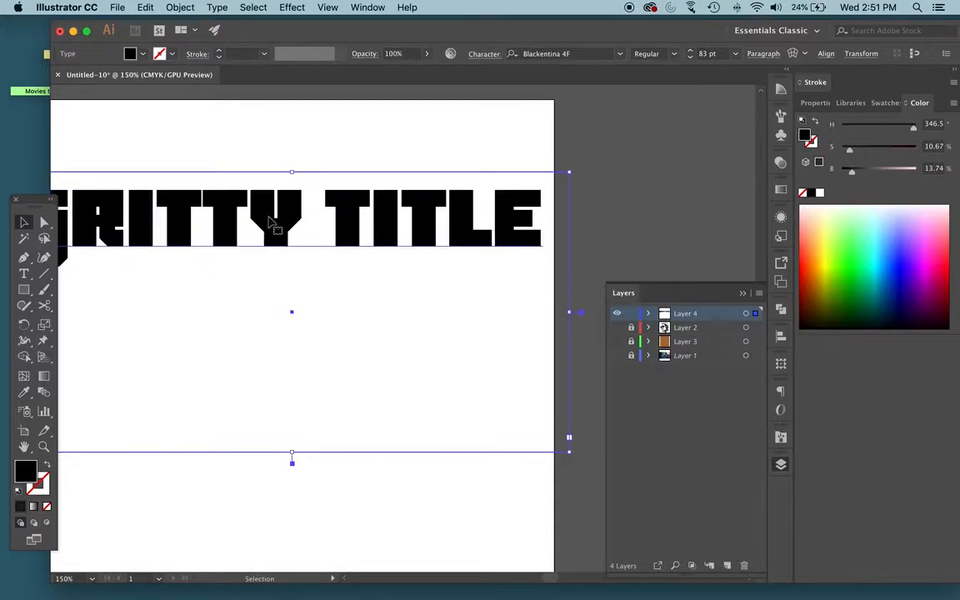
scroll(247, 203, "left", 1)
left_click(155, 120)
scroll(184, 126, "left", 3)
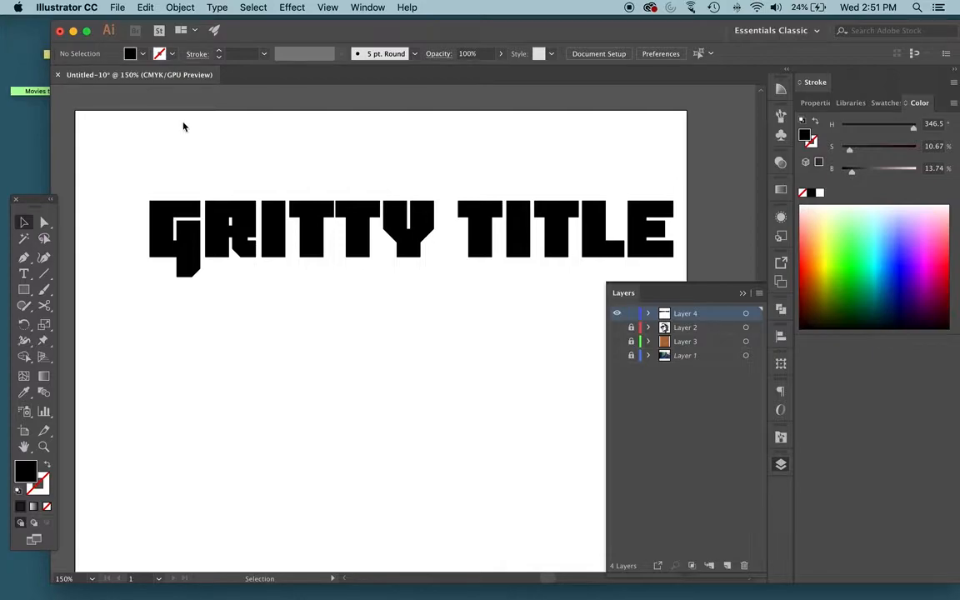
- Convert the GRITTY TITLE text to outlines and deselect it
left_click(425, 196)
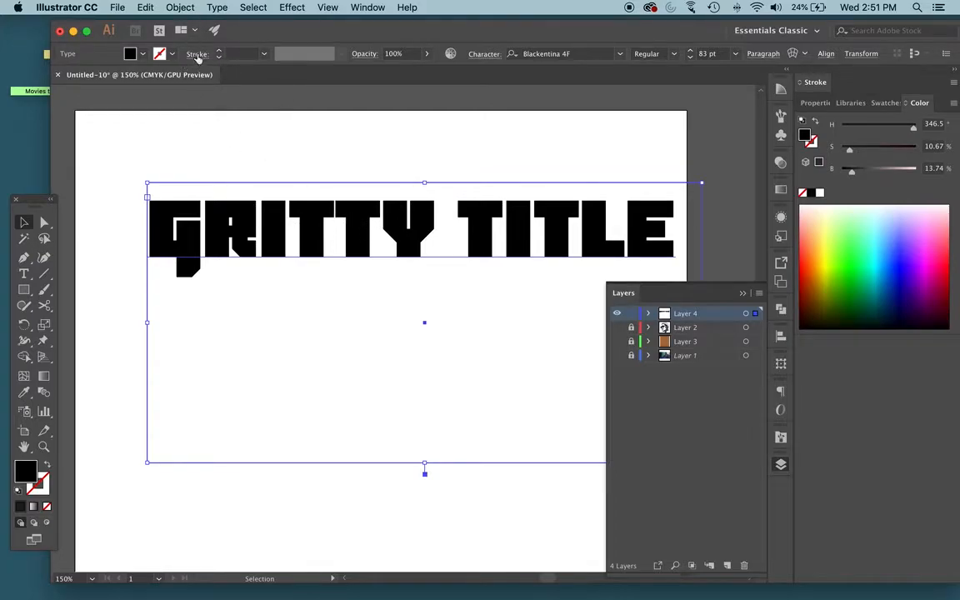
left_click(218, 8)
mouse_move(255, 201)
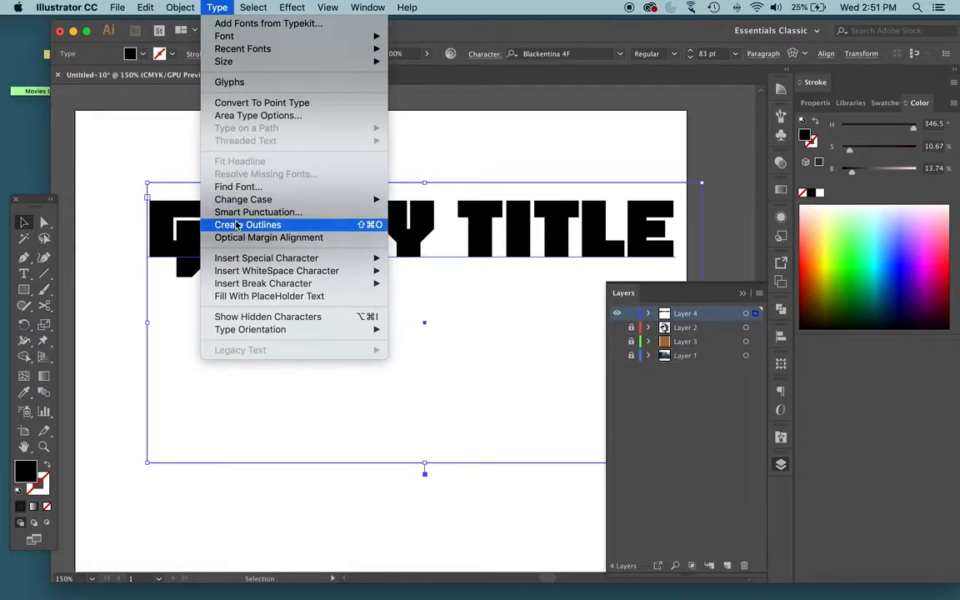
left_click(238, 226)
left_click(193, 131)
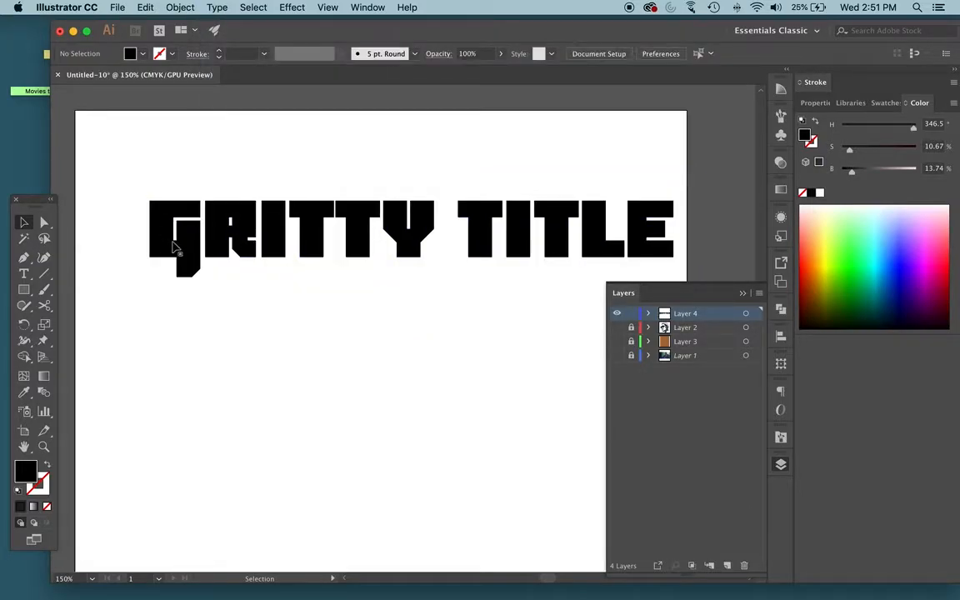
- Fill the outlined title with a dark navy blue of about hue 233°, saturation 88% and brightness 30%
left_click(188, 240)
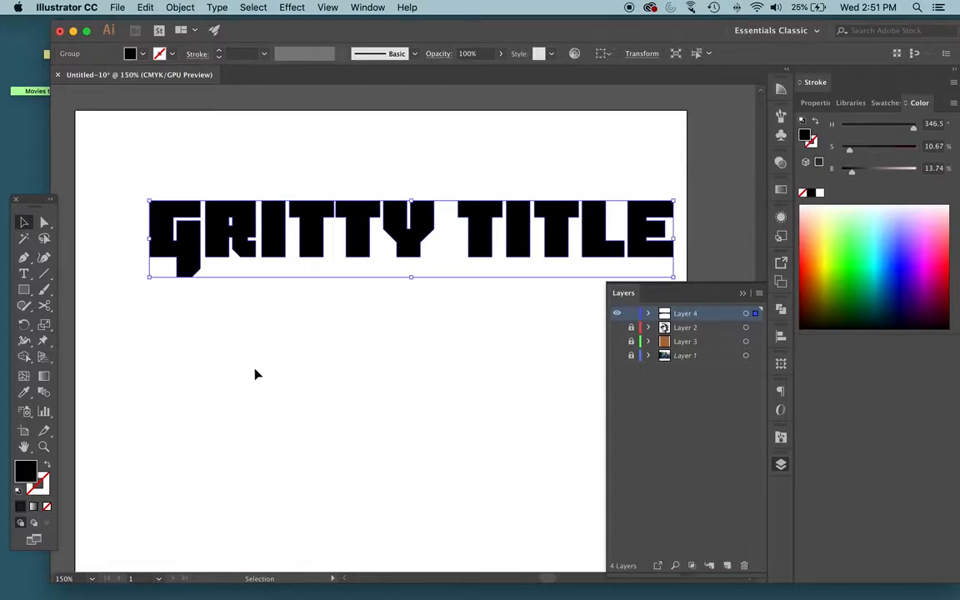
double_click(25, 471)
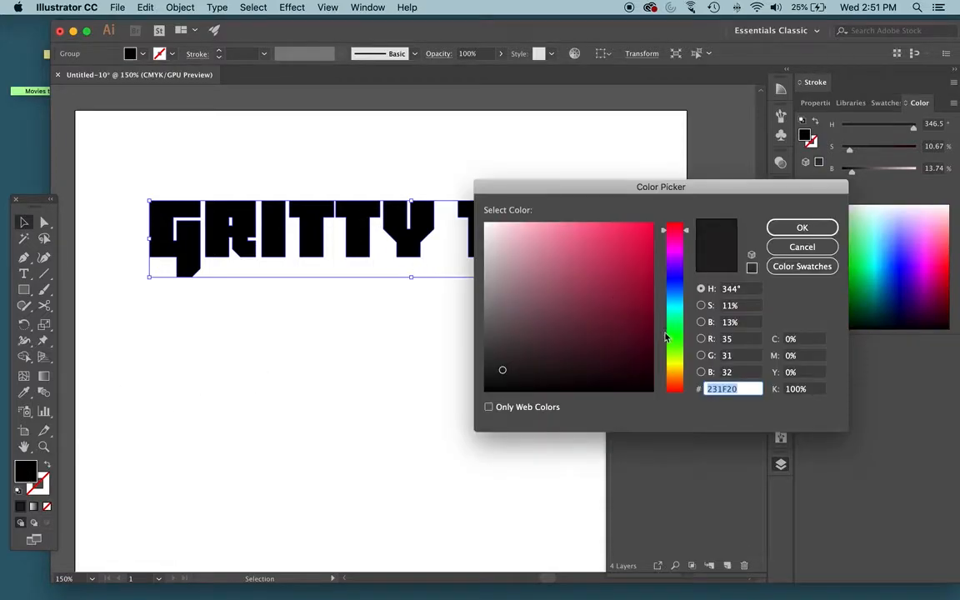
left_click(673, 272)
left_click(638, 300)
left_click(801, 228)
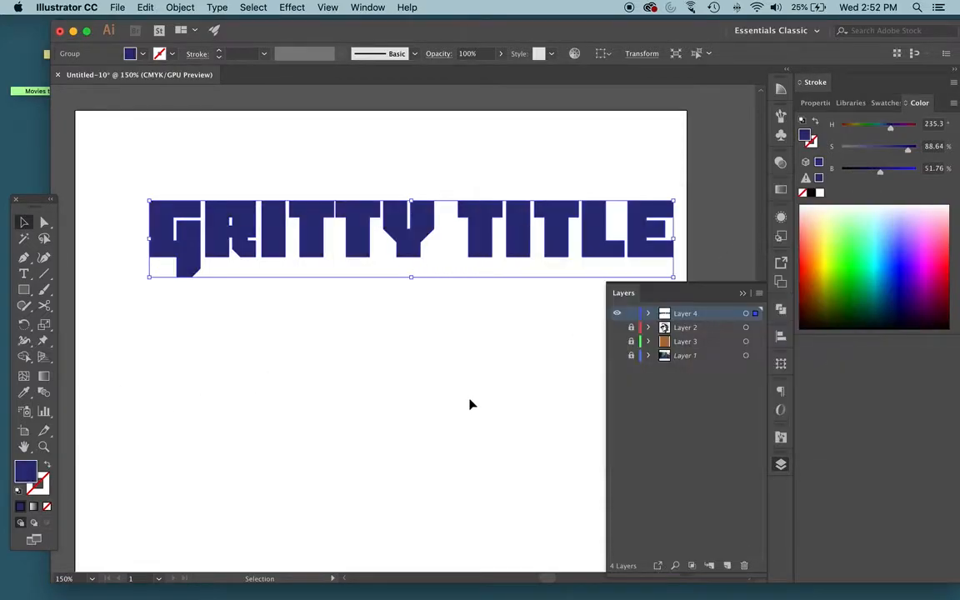
left_click(447, 409)
left_click(169, 225)
double_click(26, 471)
left_click_drag(633, 327, 633, 341)
left_click(801, 227)
left_click(325, 354)
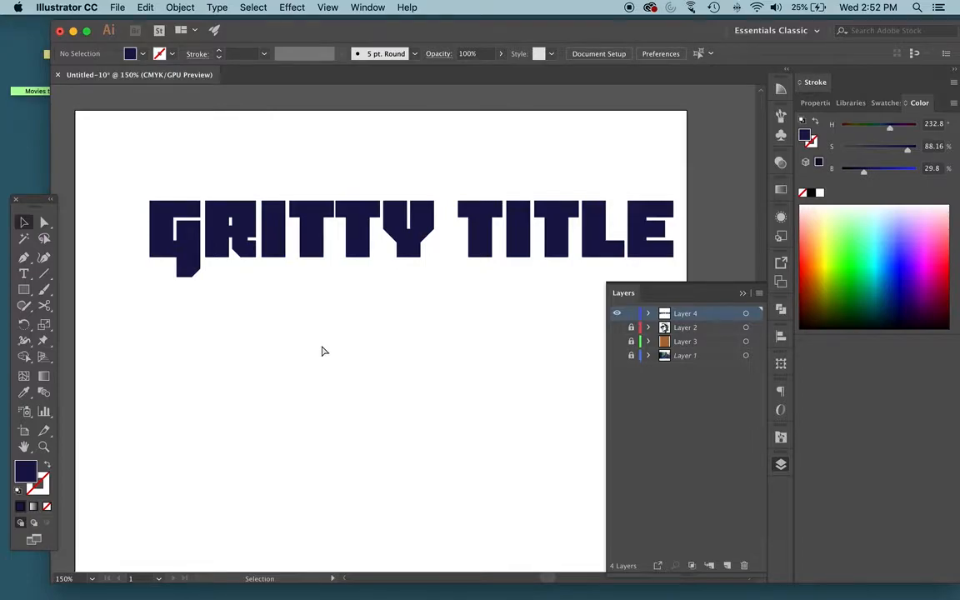
key("super+equal")
key("super+equal")
left_click_drag(263, 263, 521, 322)
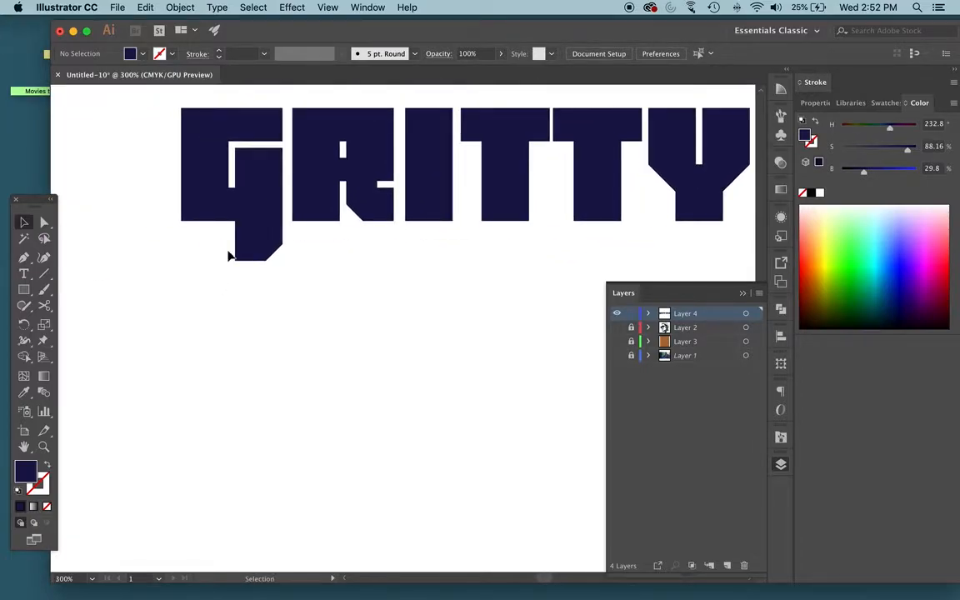
key("super+minus")
key("super+minus")
key("super+minus")
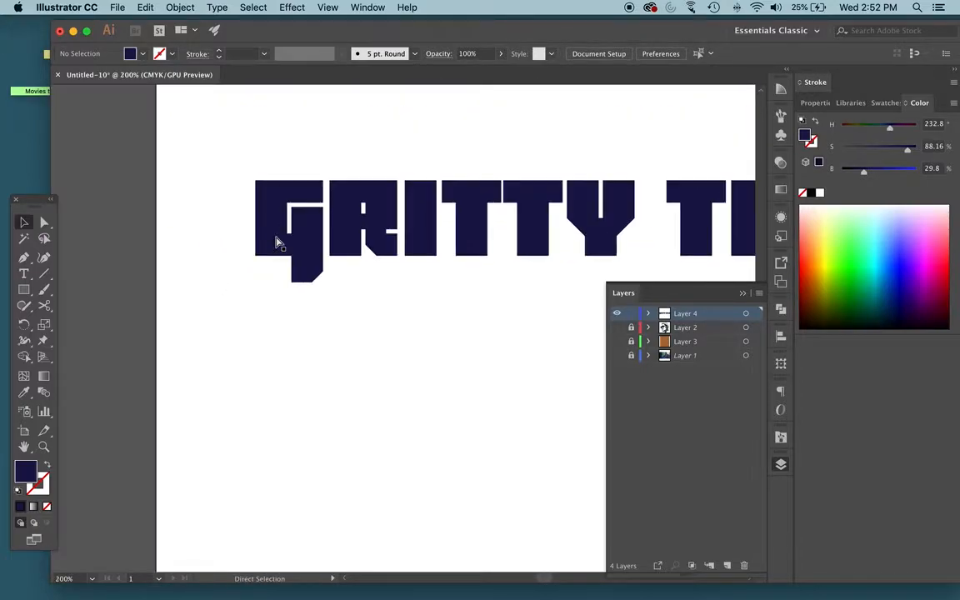
scroll(358, 283, "right", 5)
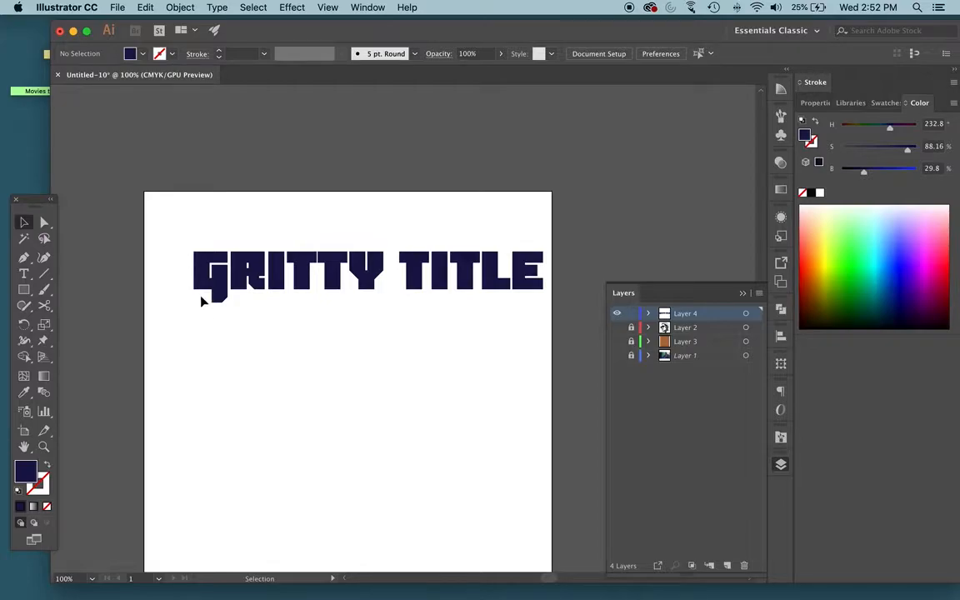
left_click(221, 297)
key("a")
key("super+plus")
key("super+plus")
key("super+plus")
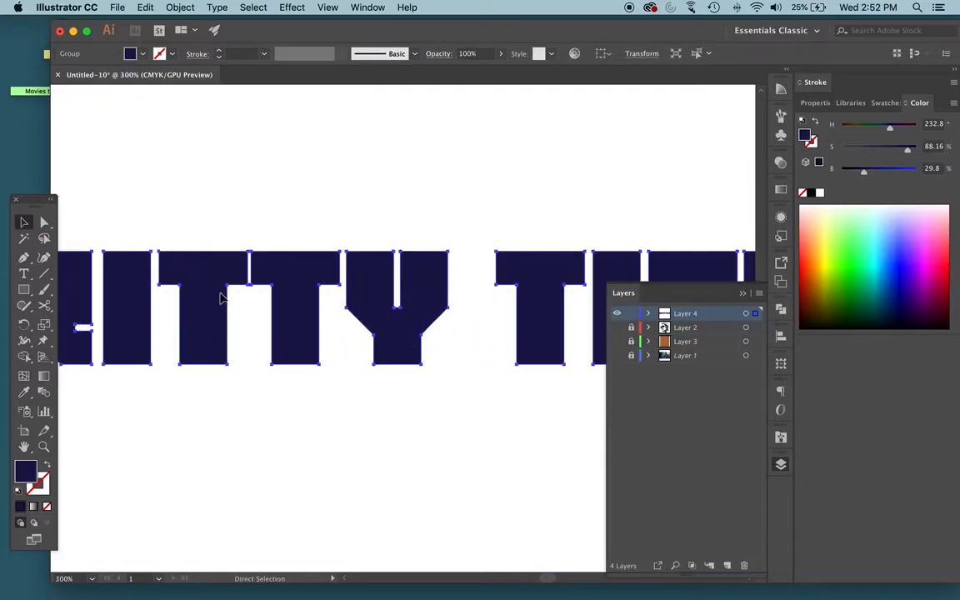
key("v")
scroll(219, 202, "left", 10)
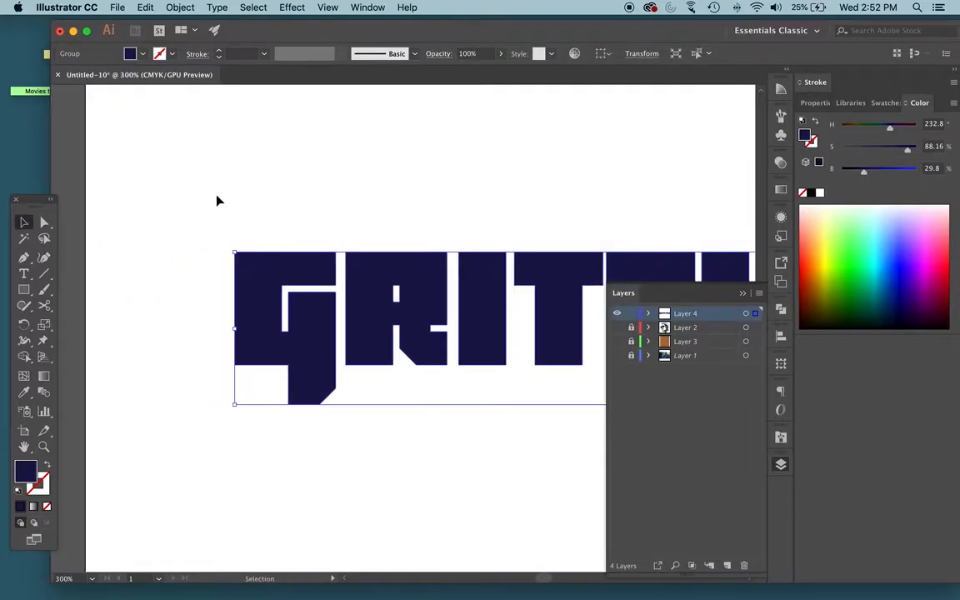
scroll(259, 266, "down", 3)
double_click(268, 291)
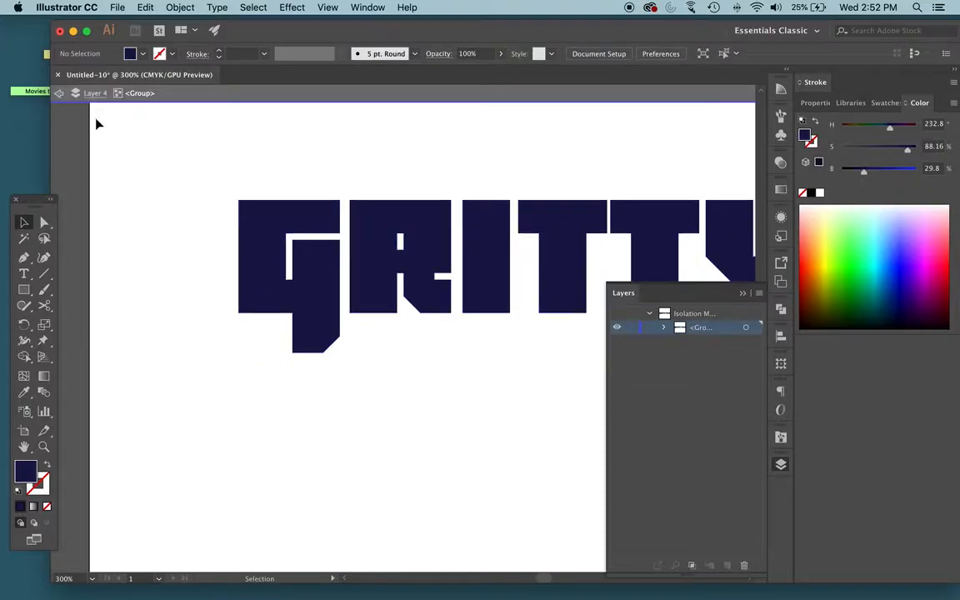
left_click(58, 95)
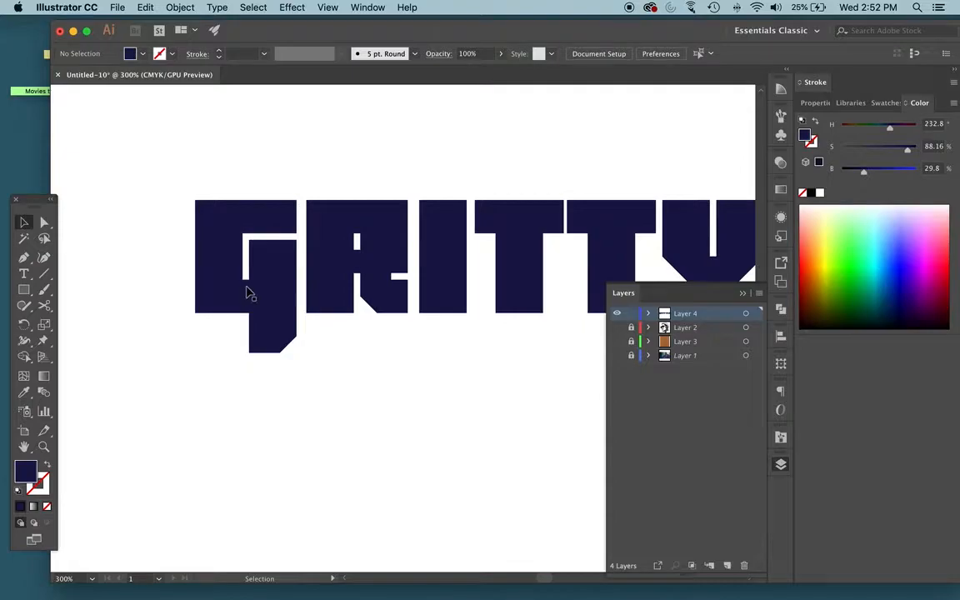
- Isolate the letter G's compound path and remove the two lowest anchor points of its descending tail
left_click(263, 322)
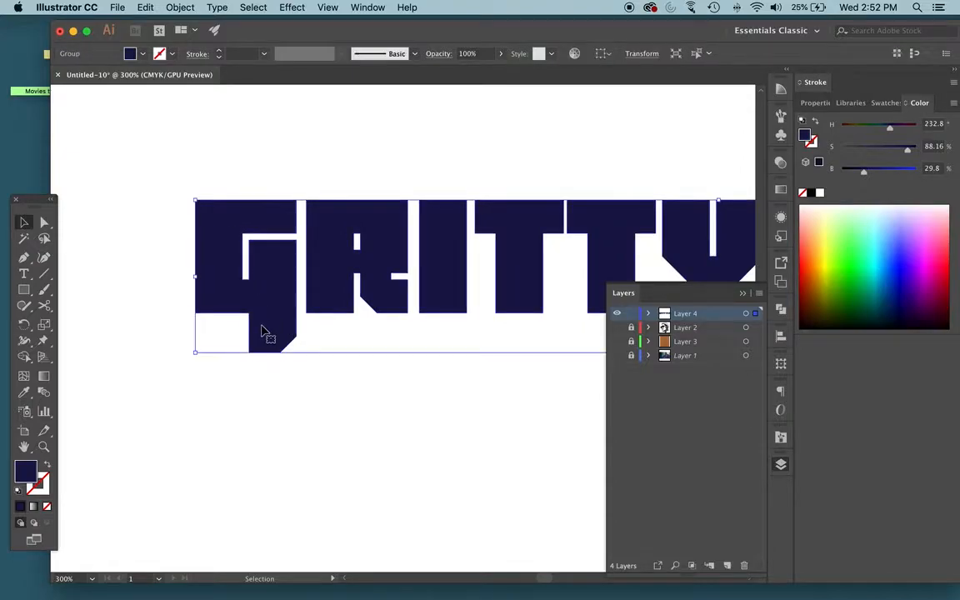
double_click(273, 328)
double_click(271, 328)
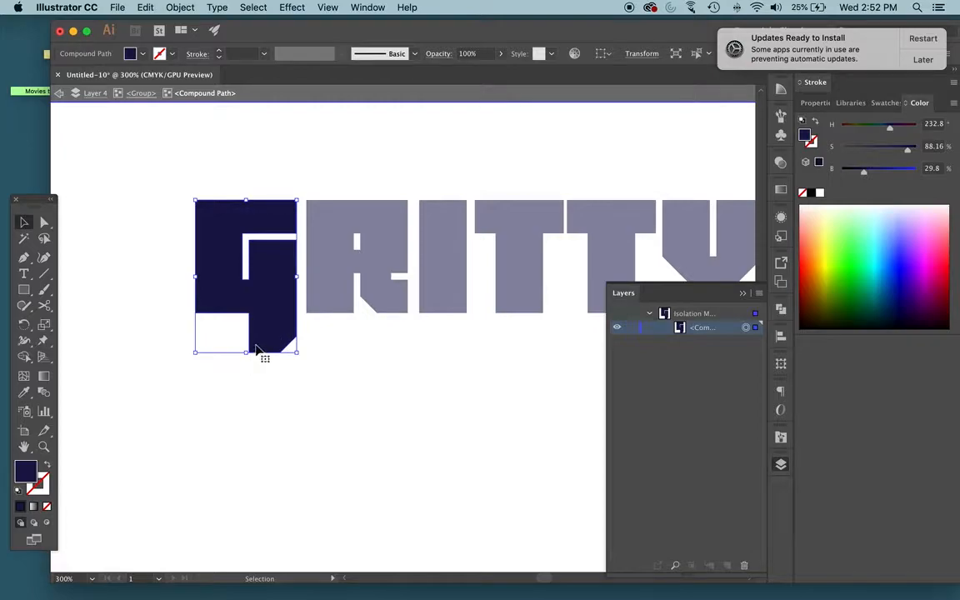
key("a")
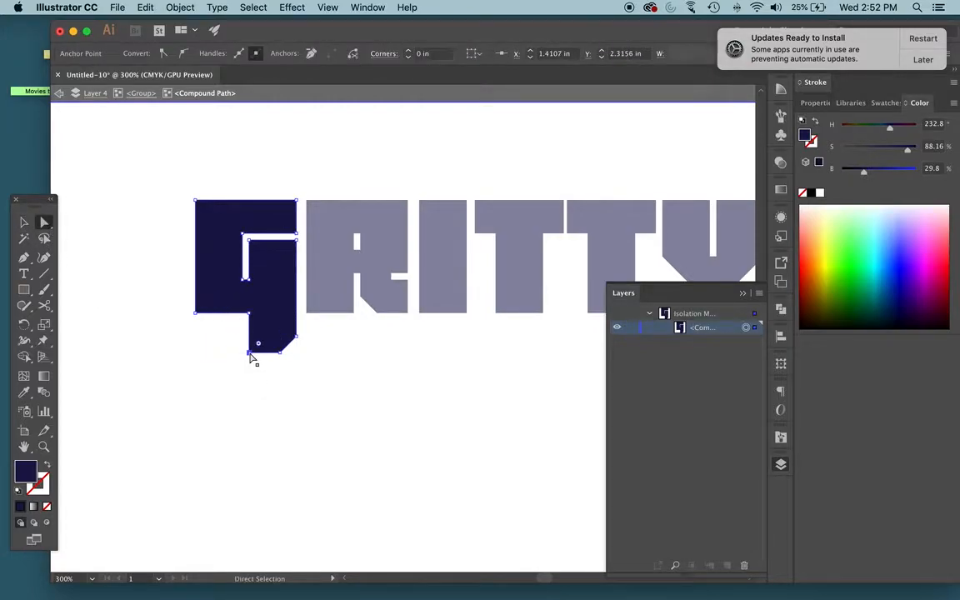
left_click_drag(250, 355, 281, 358)
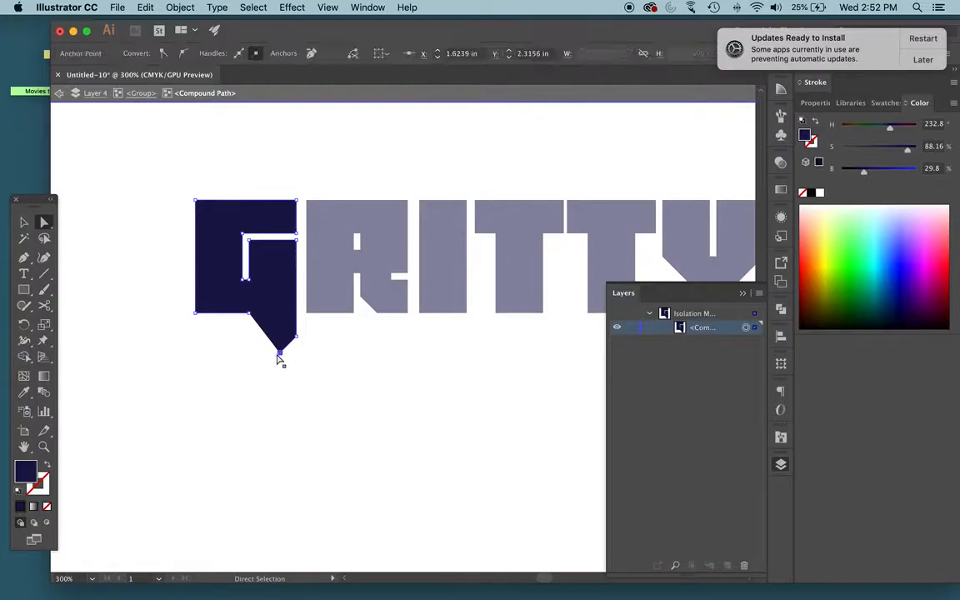
key("BackSpace")
- Nudge the remaining lower-right corner anchor of the G up to near the baseline of the letters
left_click(296, 335)
key("Up")
key("Up")
key("Up")
key("Up")
key("Up")
key("Up")
key("Up")
key("Up")
key("Up")
key("Up")
key("Up")
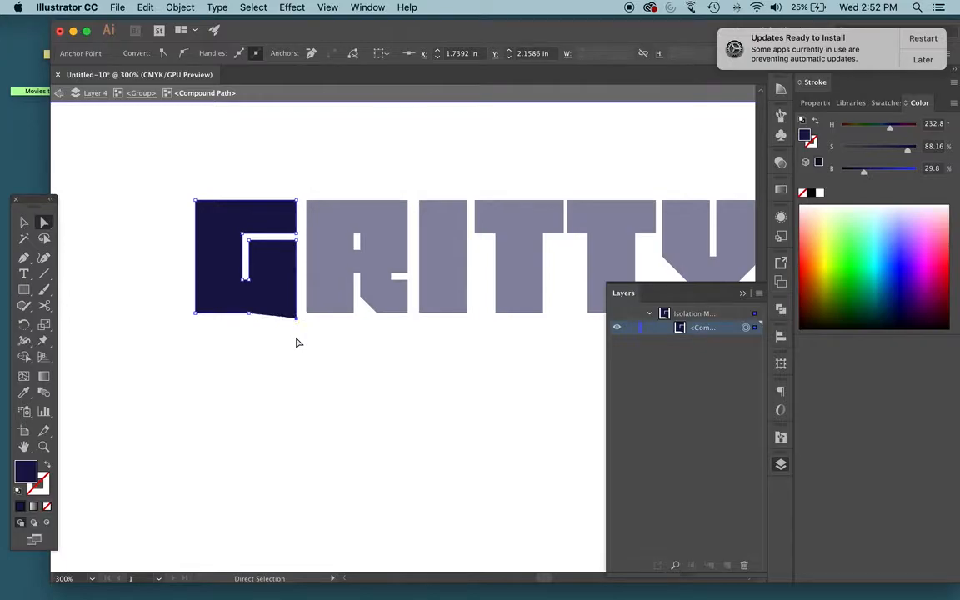
key("Up")
key("Down")
key("Down")
key("Up")
key("super+equal")
key("super+equal")
key("super+equal")
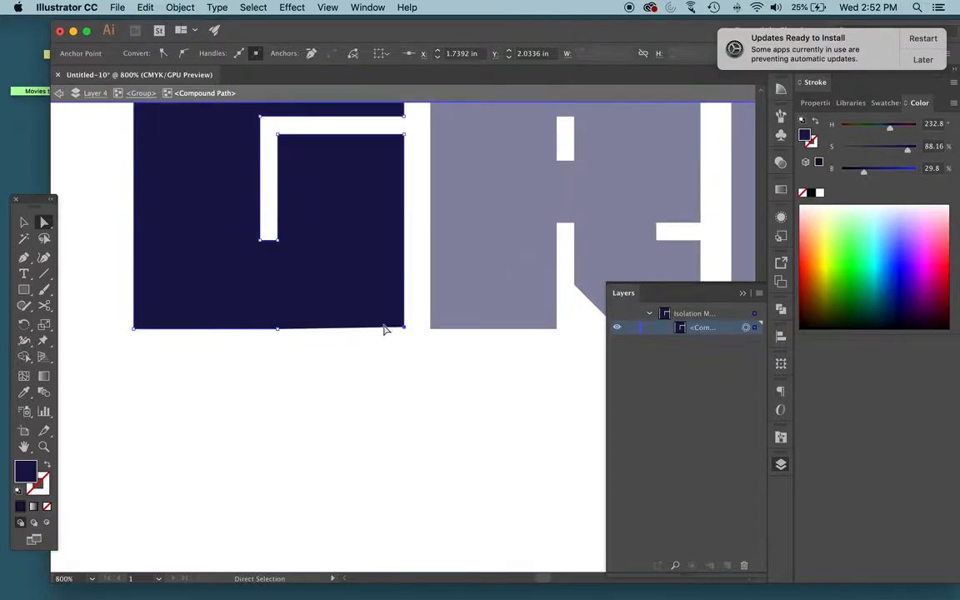
key("Down")
key("Down")
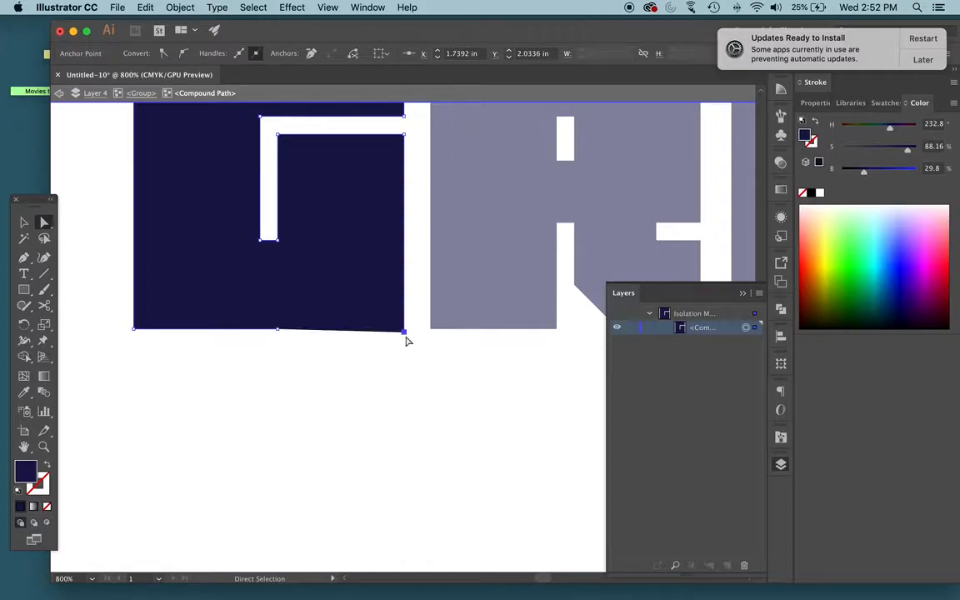
left_click(406, 375)
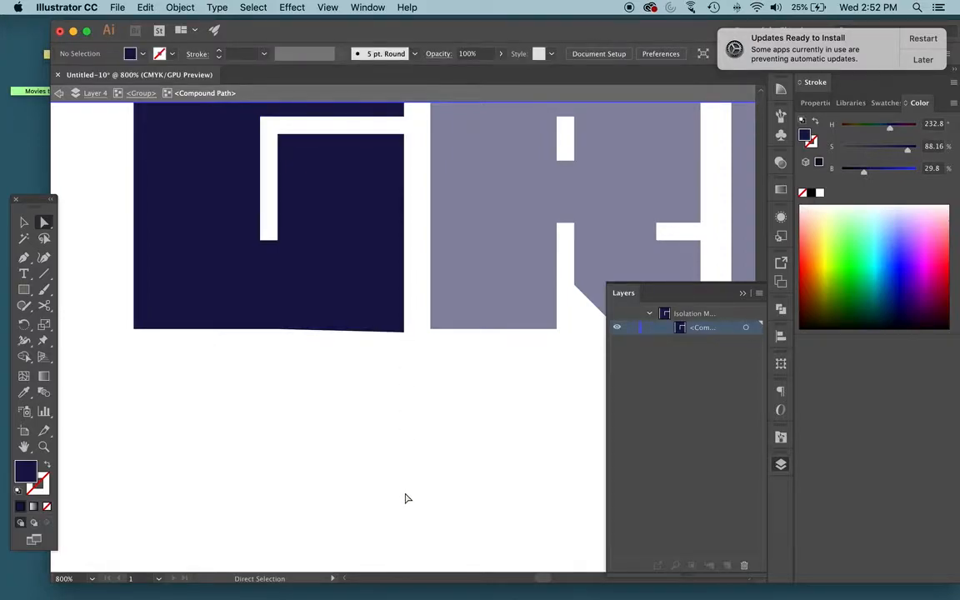
- Try to move the G's lower-right corner up onto the baseline with the whole path selected, and undo it
left_click(392, 331)
key("super+equal")
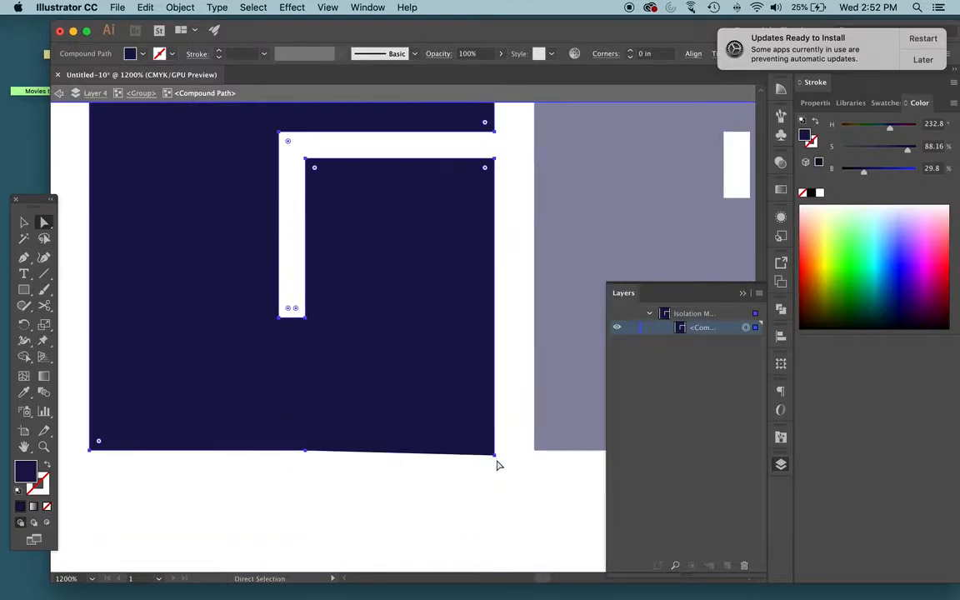
left_click_drag(494, 456, 494, 447)
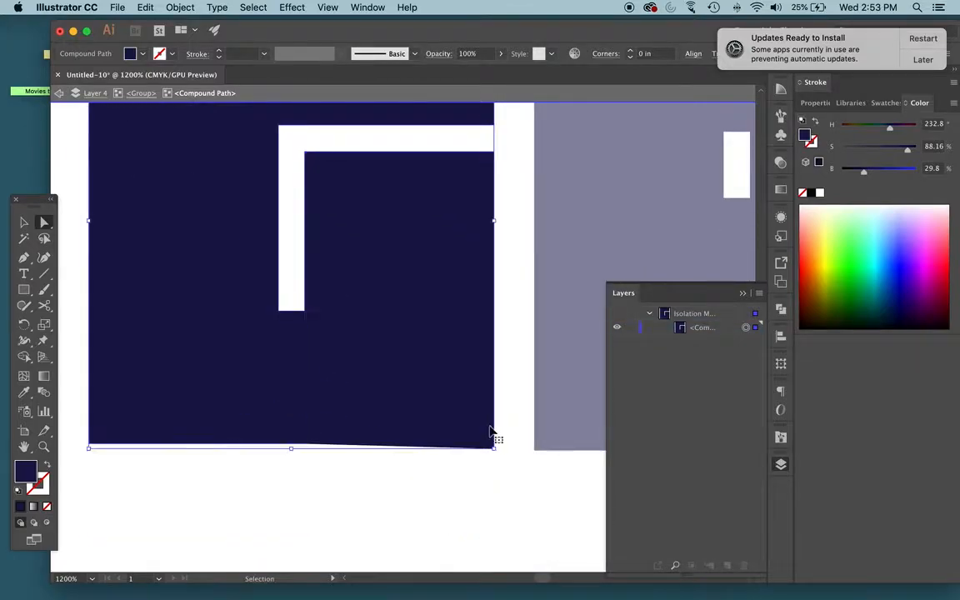
key("super+z")
- Move only the G's lower-right corner anchor to Y 2.0394 in, level with the letter's flat bottom edge, and deselect
left_click(496, 455)
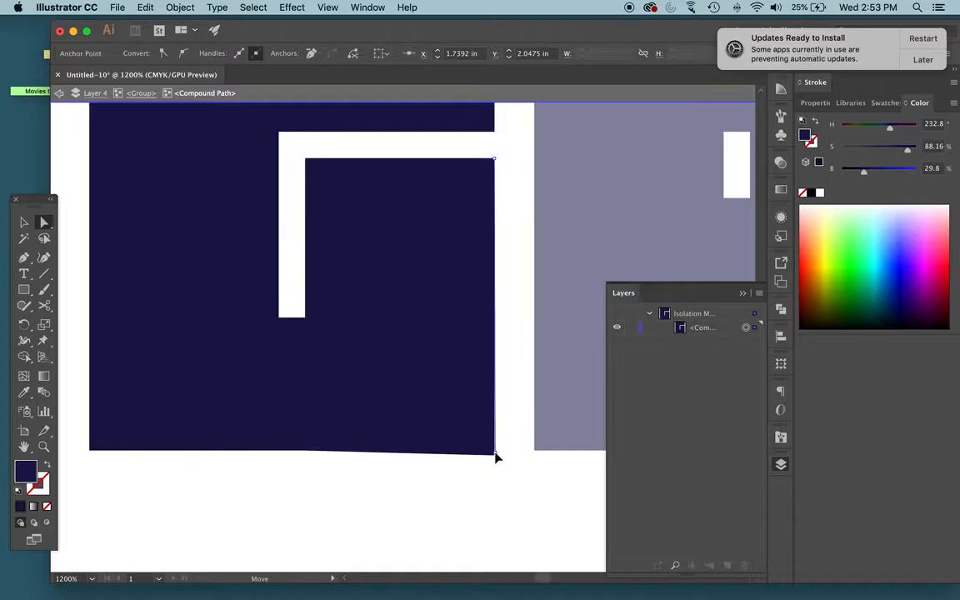
mouse_move(496, 451)
left_mouse_down()
mouse_move(513, 449)
mouse_move(494, 451)
left_mouse_up()
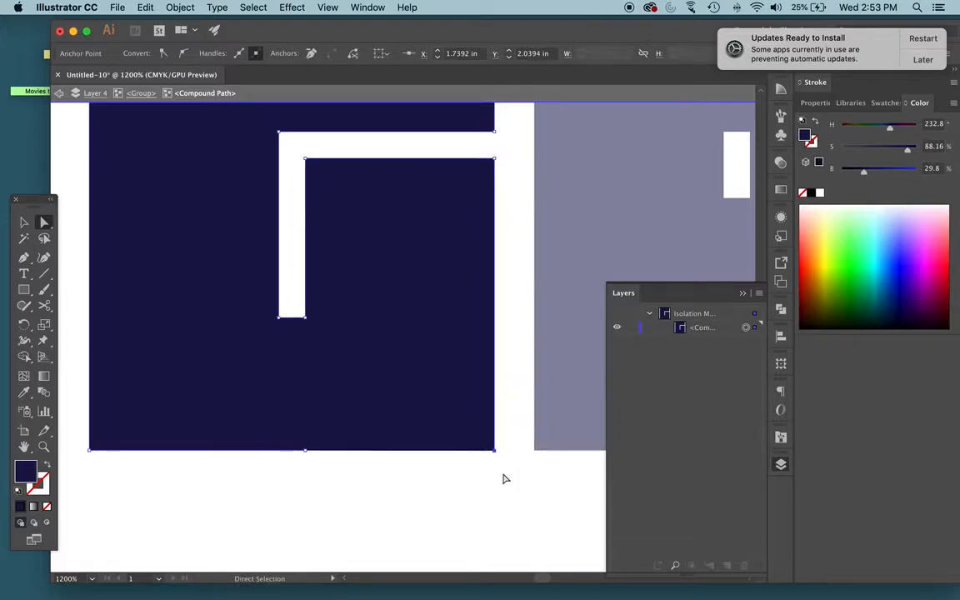
scroll(503, 478, "down", 1)
key("super+plus")
scroll(421, 370, "left", 2)
scroll(421, 370, "left", 2)
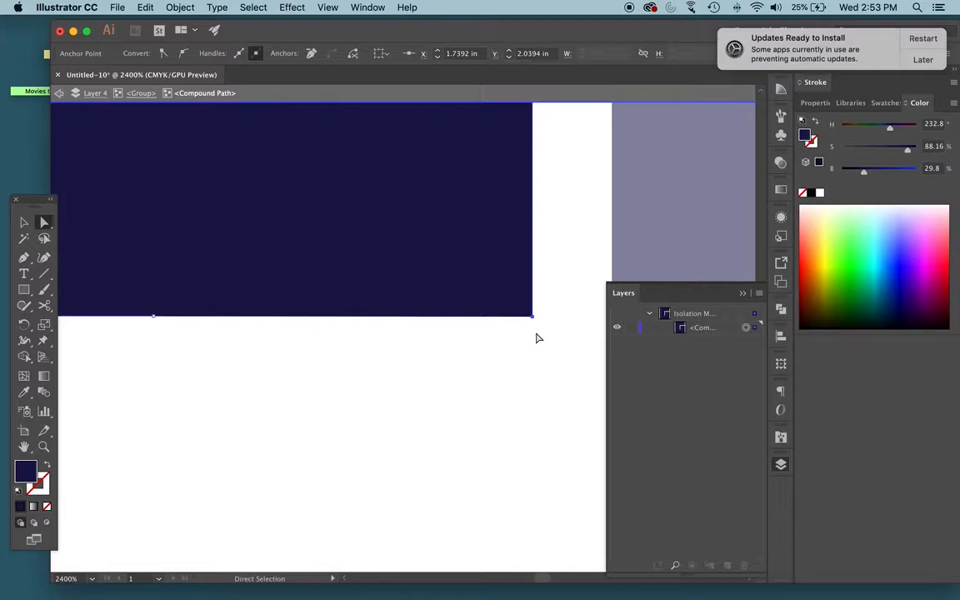
left_click(532, 317)
mouse_move(532, 317)
left_mouse_down()
mouse_move(533, 327)
mouse_move(534, 319)
left_mouse_up()
left_click(536, 354)
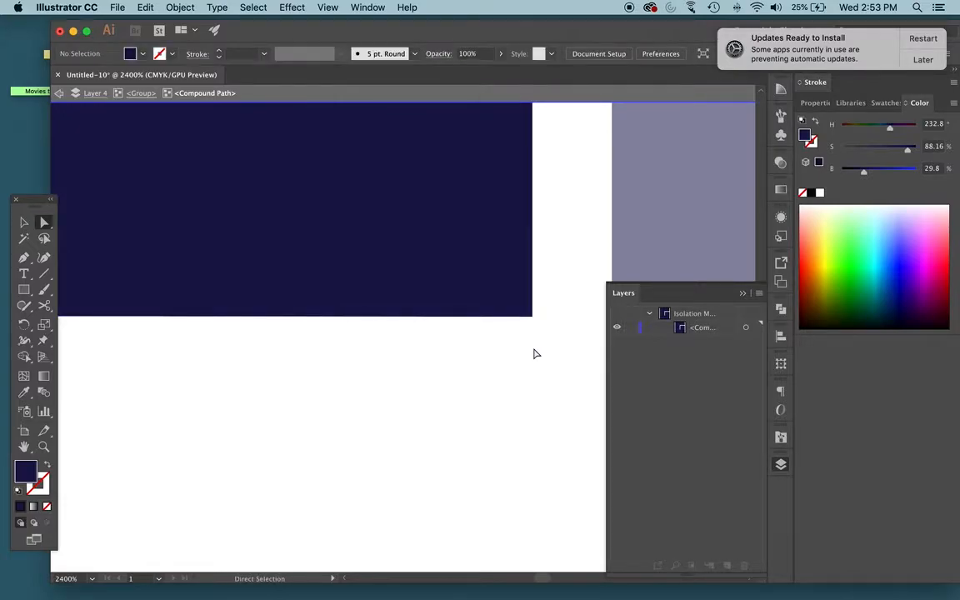
key("super+minus")
key("super+minus")
key("super+minus")
key("super+minus")
key("super+minus")
key("super+minus")
scroll(381, 303, "right", 3)
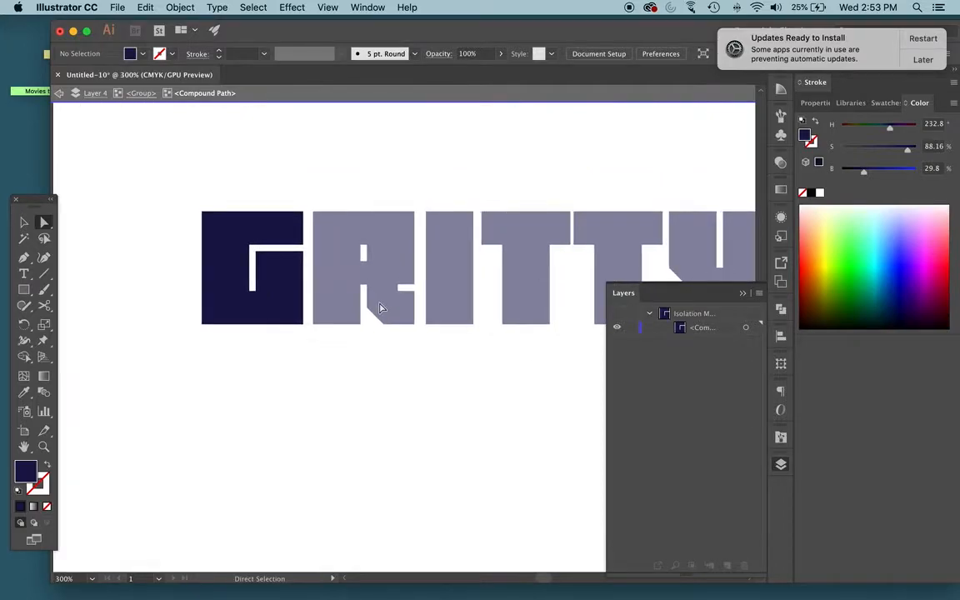
- Leave the G's isolated path and nudge the R's upper-right corner anchor inward, so its right side slants, then deselect
left_click(24, 222)
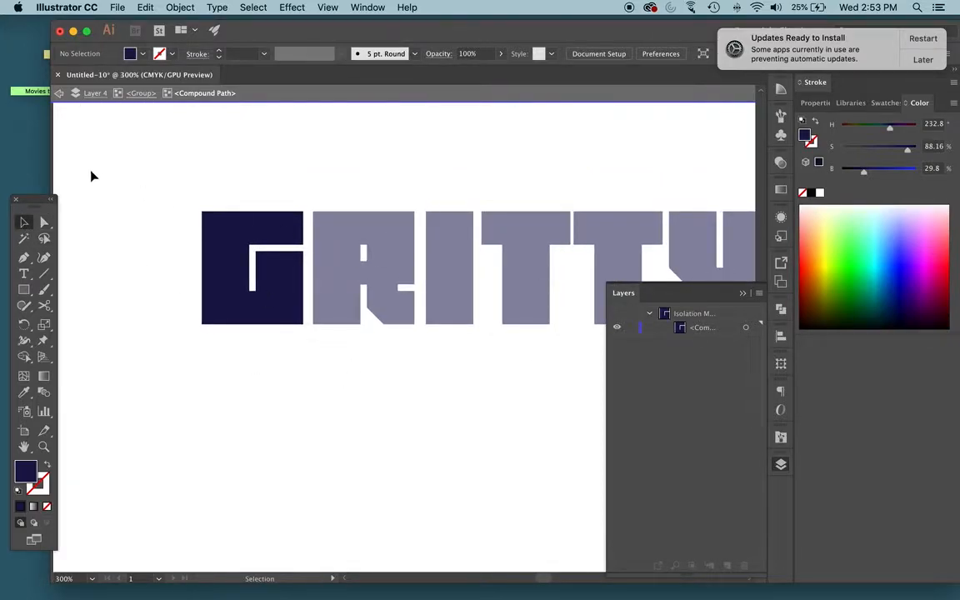
left_click(46, 223)
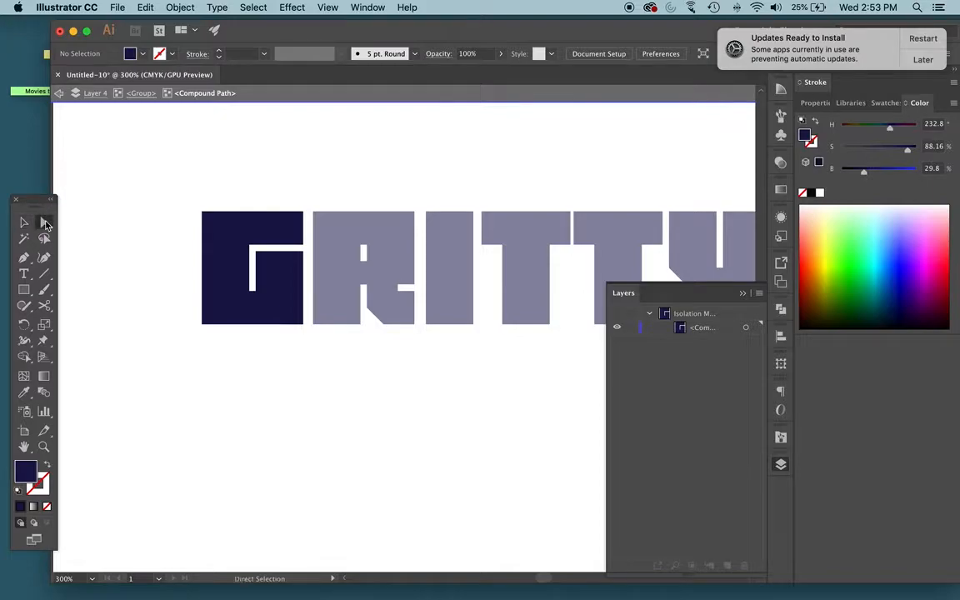
left_click(139, 92)
left_click(410, 240)
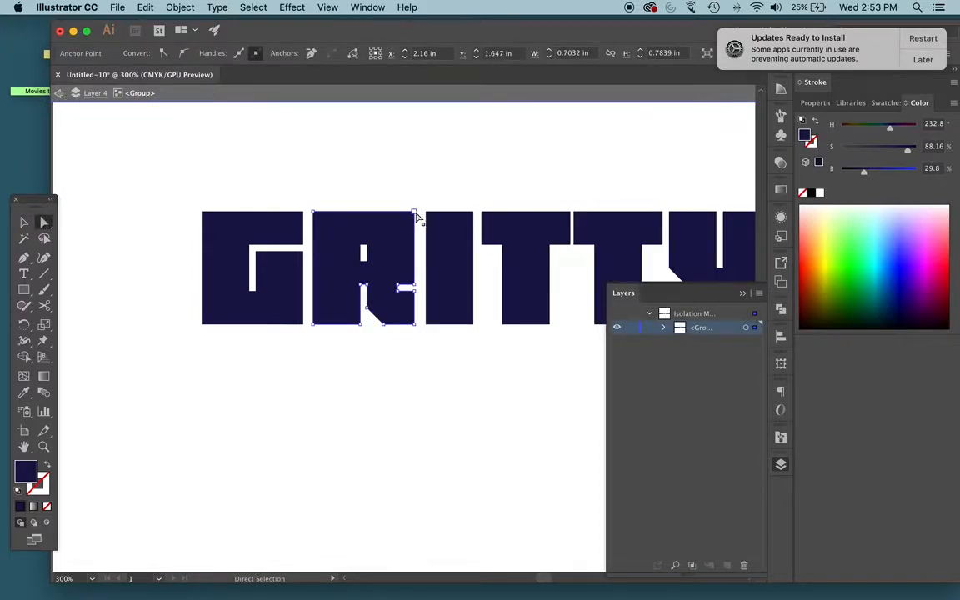
left_click(414, 212)
key("Left")
key("Left")
key("Left")
key("Left")
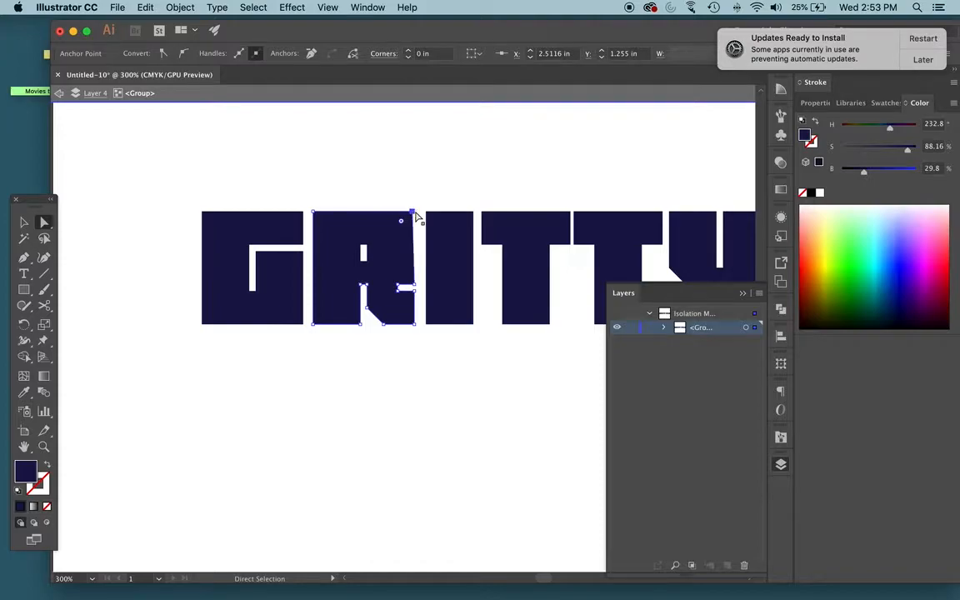
left_click(409, 189)
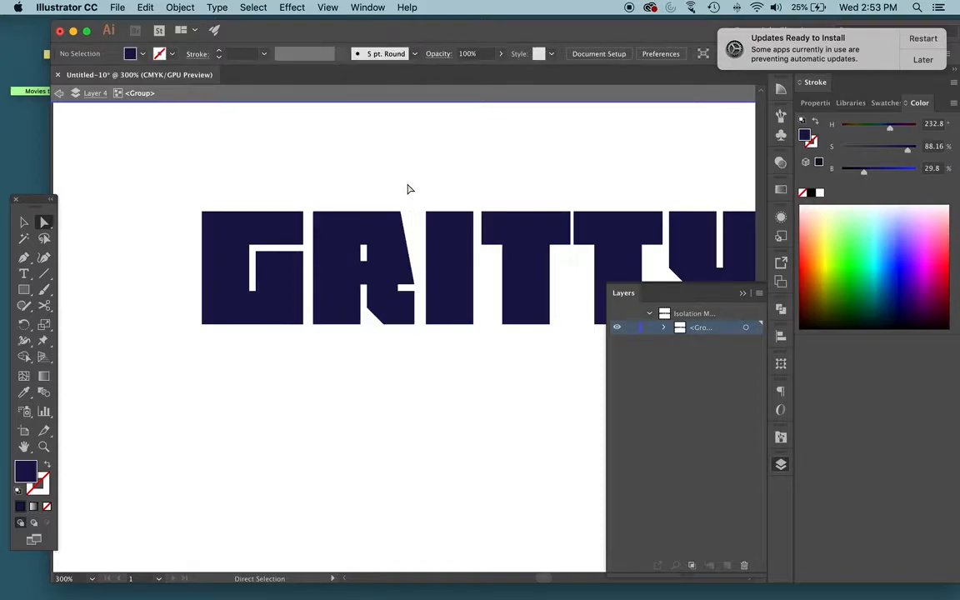
- Postpone the system update notification with a reminder tomorrow
key("super+minus")
key("super+minus")
scroll(403, 191, "right", 3)
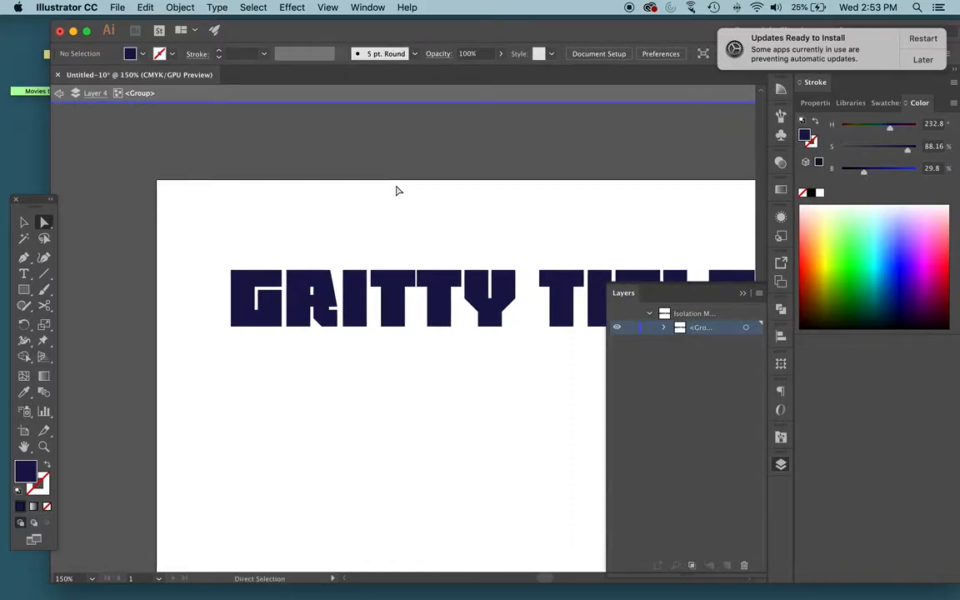
scroll(409, 192, "down", 1)
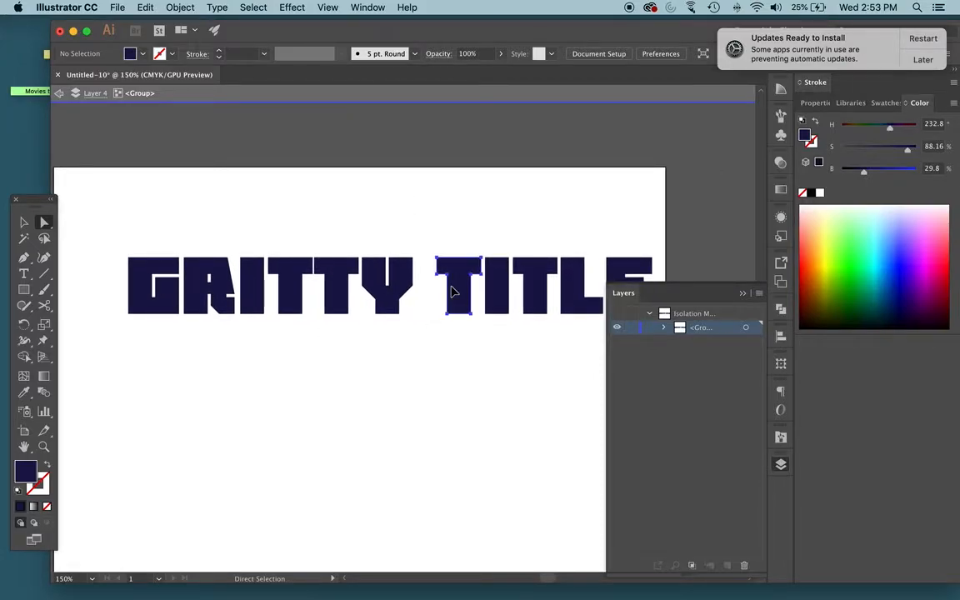
left_click(453, 292)
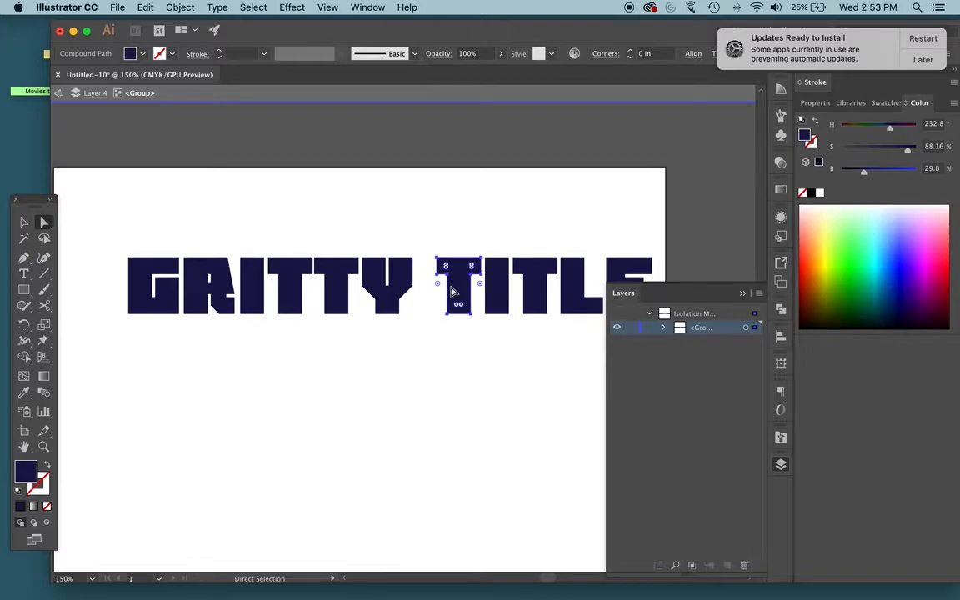
scroll(453, 291, "right", 2)
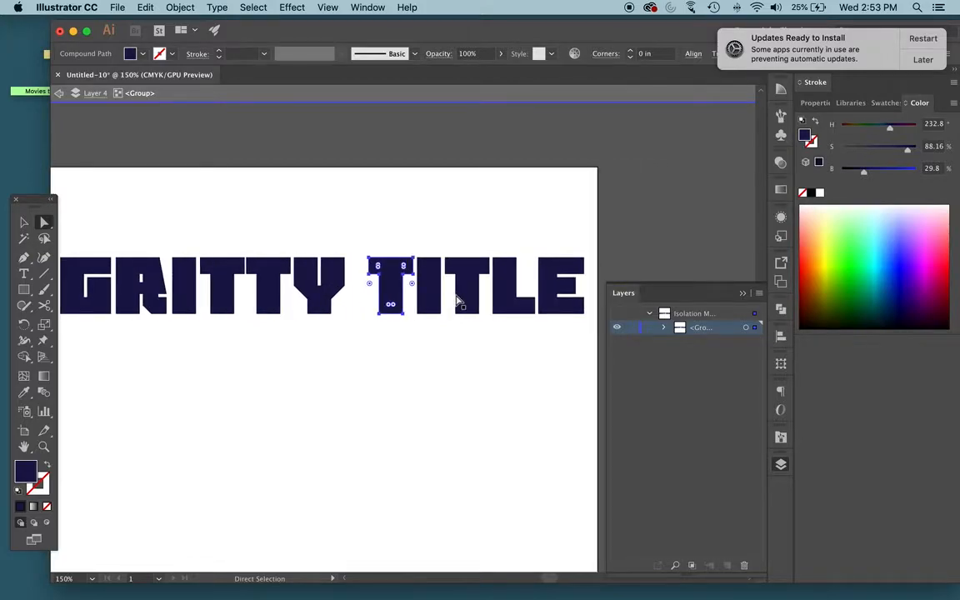
left_click(922, 59)
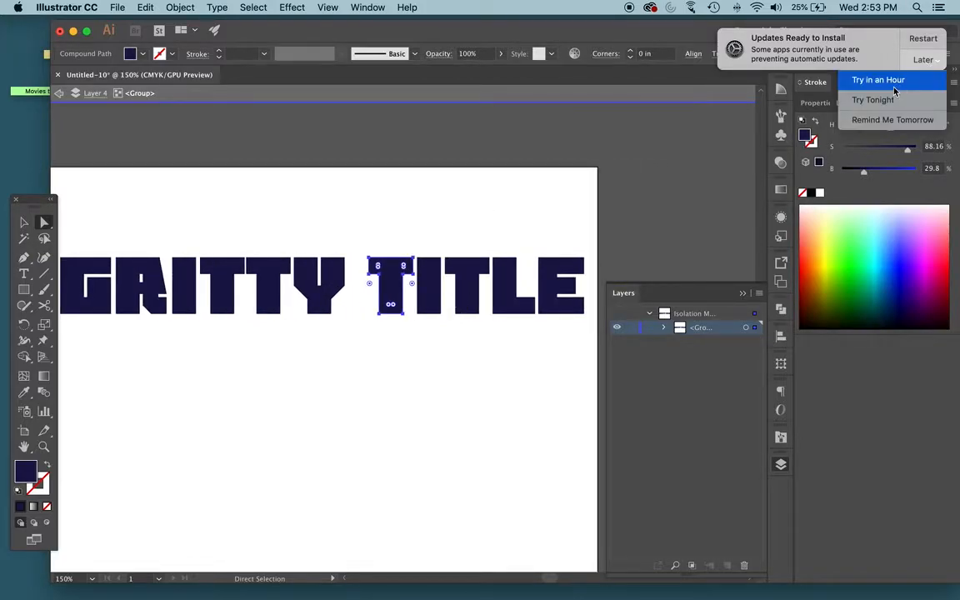
left_click(878, 119)
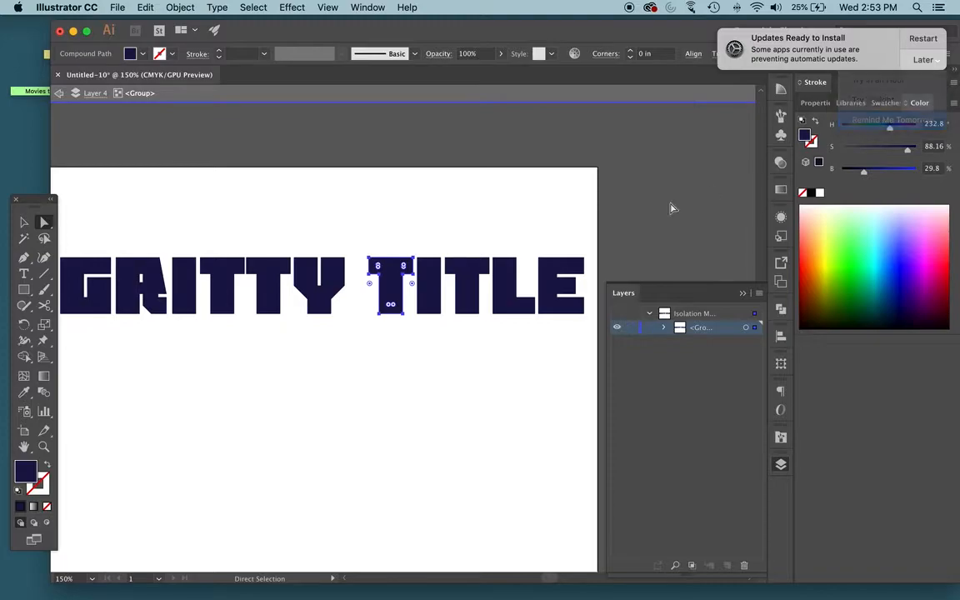
- Recolor all letters of the word TITLE to a brighter blue, about H 230, S 94, B 87, and deselect them
left_click(453, 371)
left_click_drag(570, 372, 354, 244)
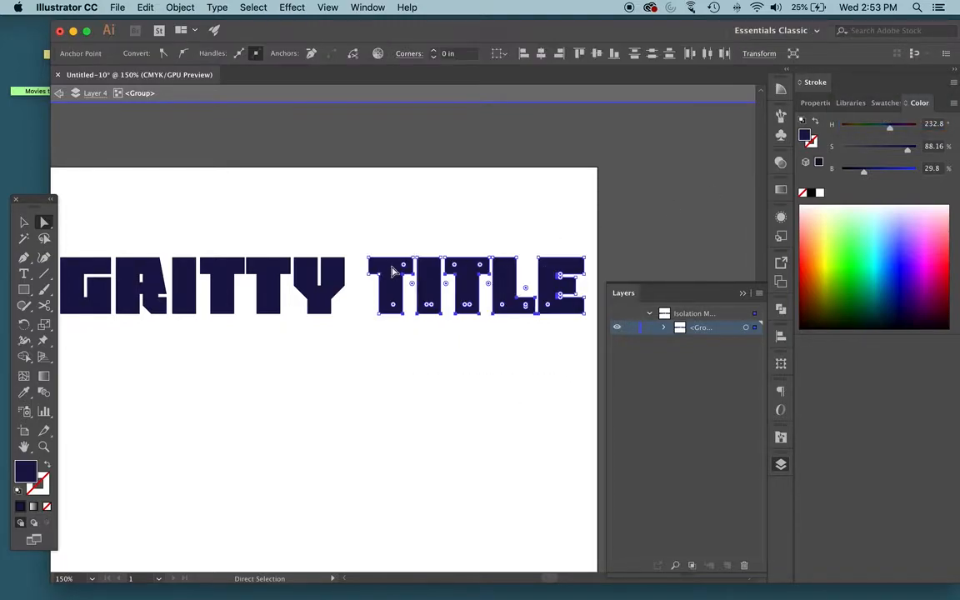
double_click(26, 475)
left_click_drag(633, 252, 642, 244)
left_click(801, 228)
left_click(25, 222)
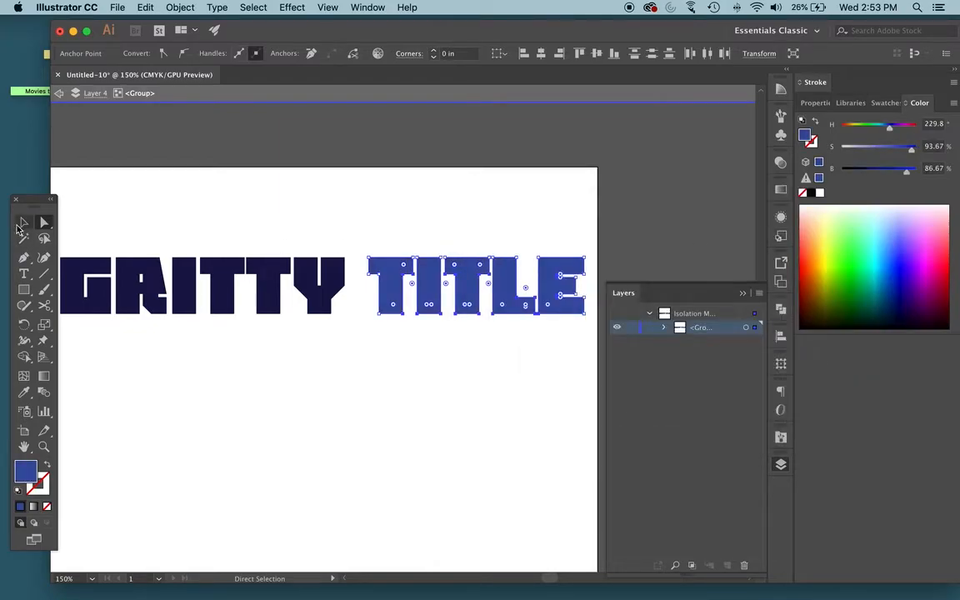
left_click(245, 197)
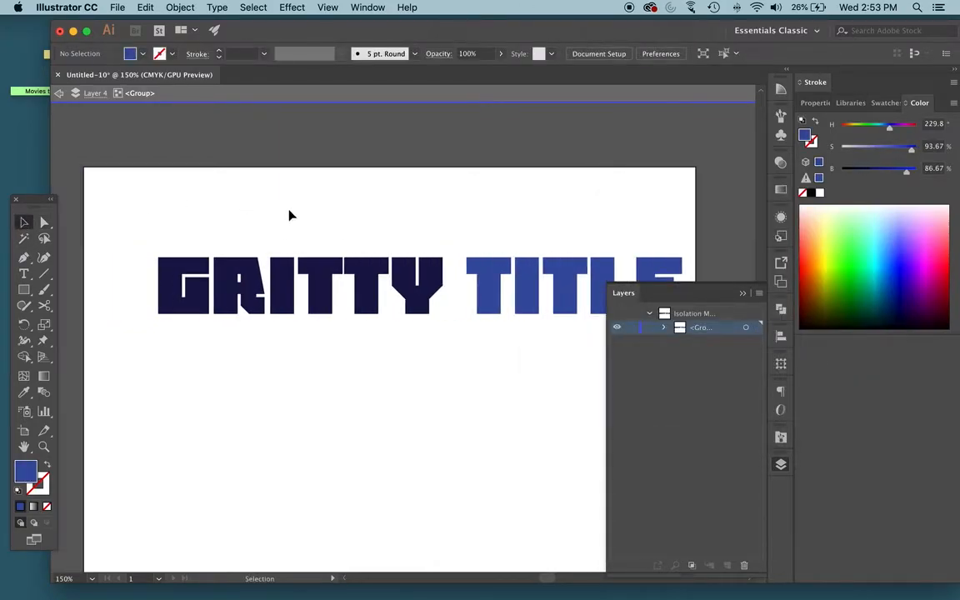
- Exit the group's isolation mode and move the whole GRITTY TITLE group slightly up and left on the artboard
key("super+minus")
scroll(279, 214, "right", 3)
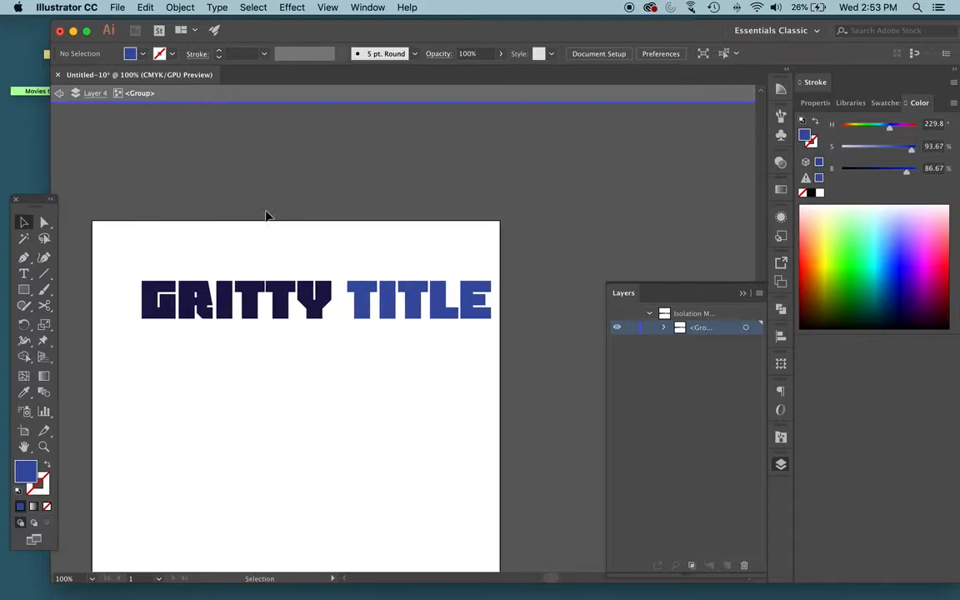
left_click(59, 97)
left_click(281, 301)
left_click_drag(282, 302, 258, 282)
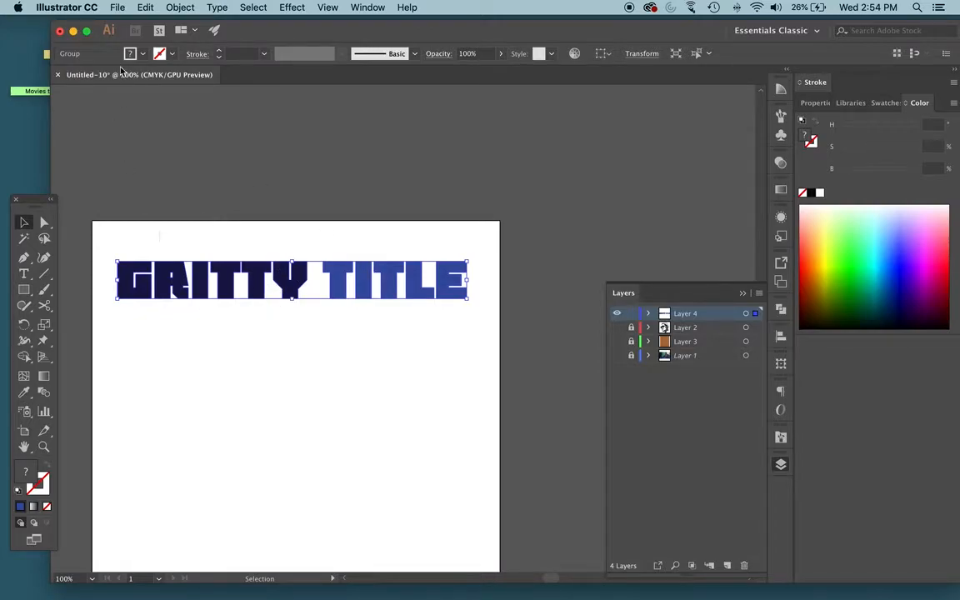
- Export the artwork to the Desktop as the JPEG Untitled-10.jpg with Use Artboards enabled
left_click(119, 6)
mouse_move(170, 225)
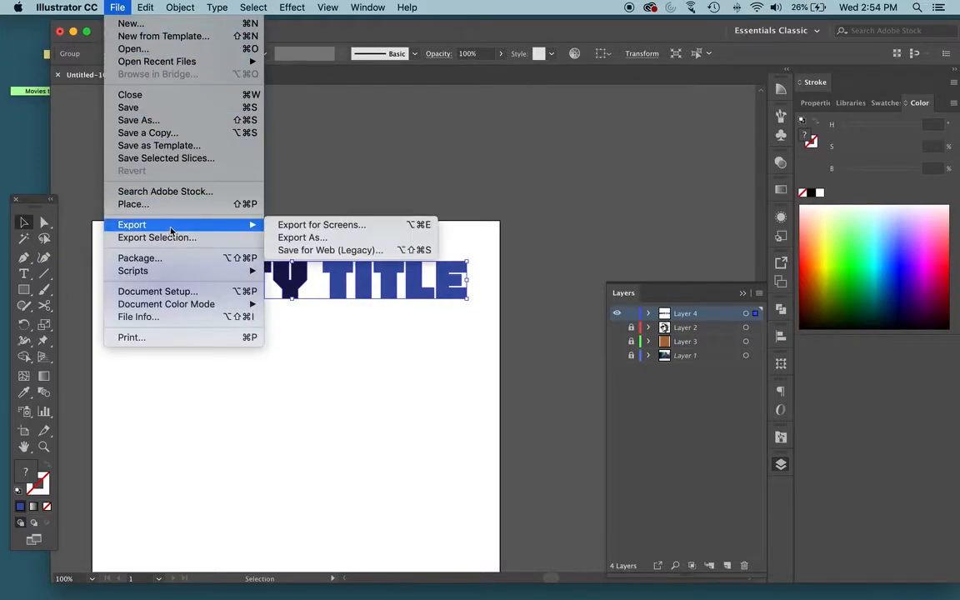
left_click(297, 238)
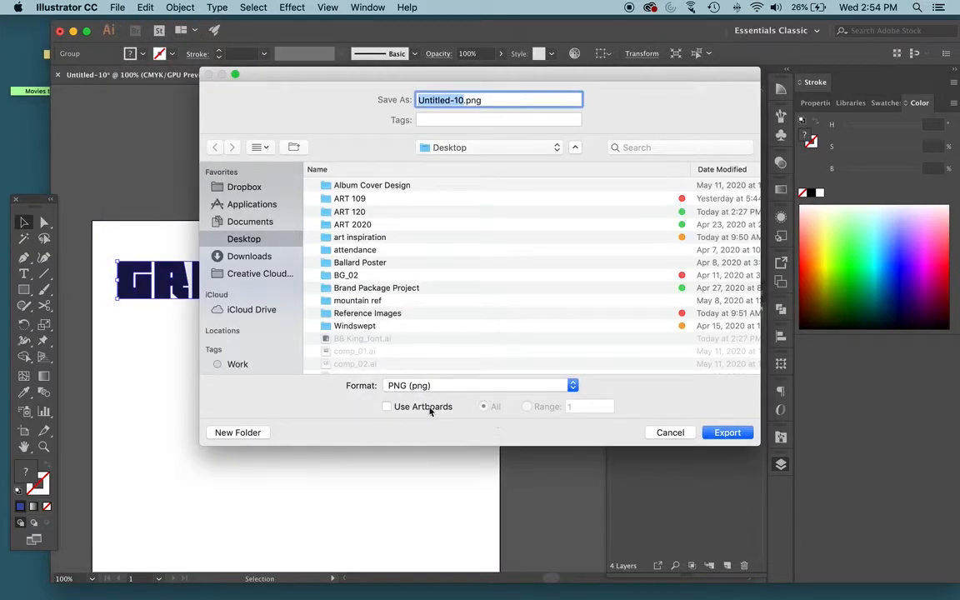
left_click(445, 386)
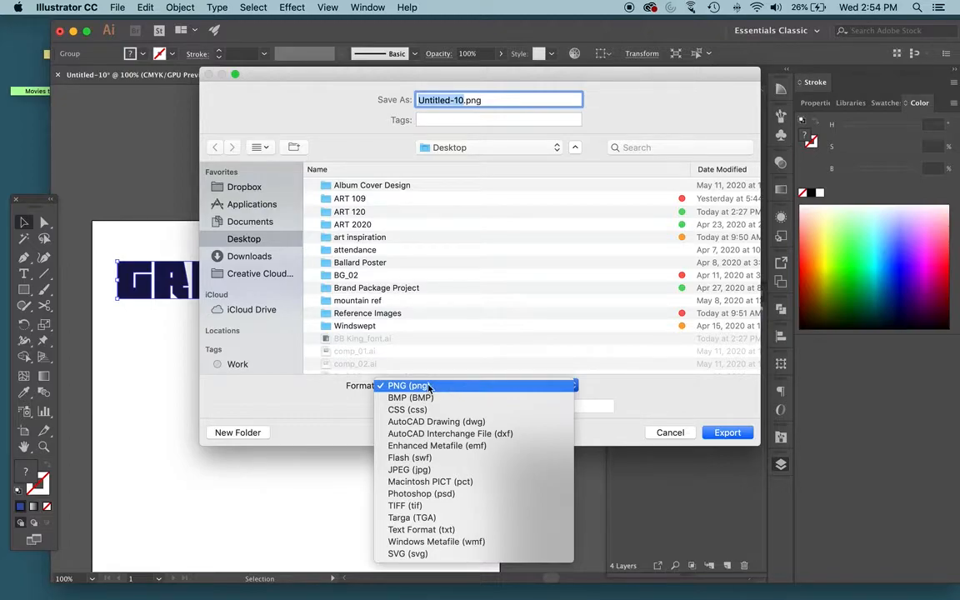
left_click(426, 472)
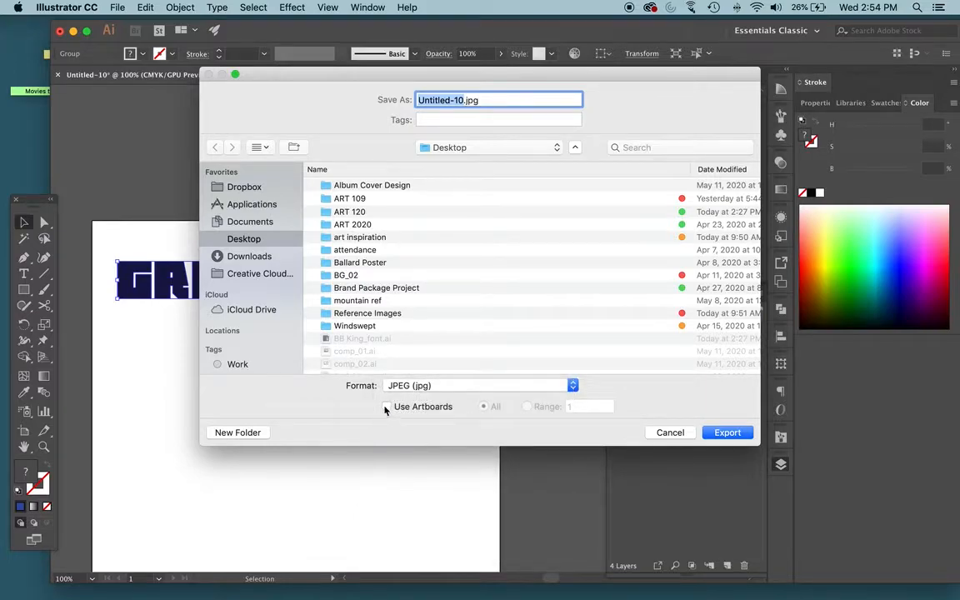
left_click(387, 406)
left_click(727, 432)
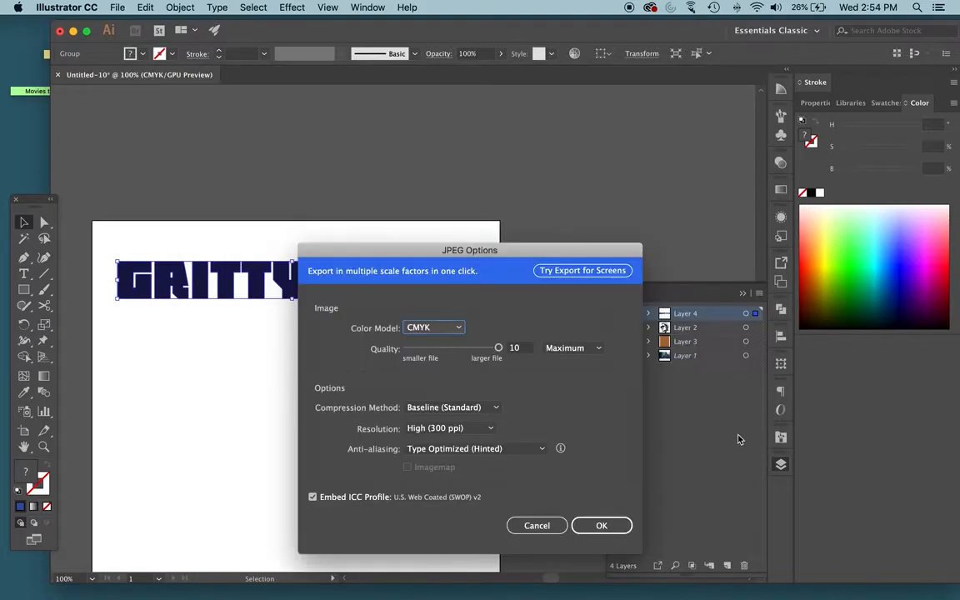
- Keep the JPEG resolution at High (300 ppi), set the color model to RGB, and complete the export
left_click(454, 427)
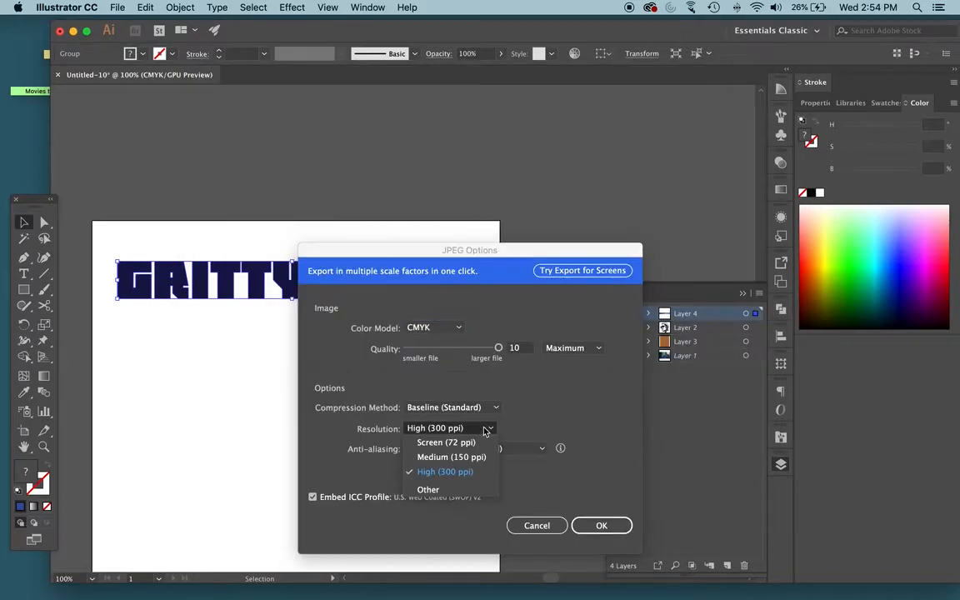
left_click(456, 477)
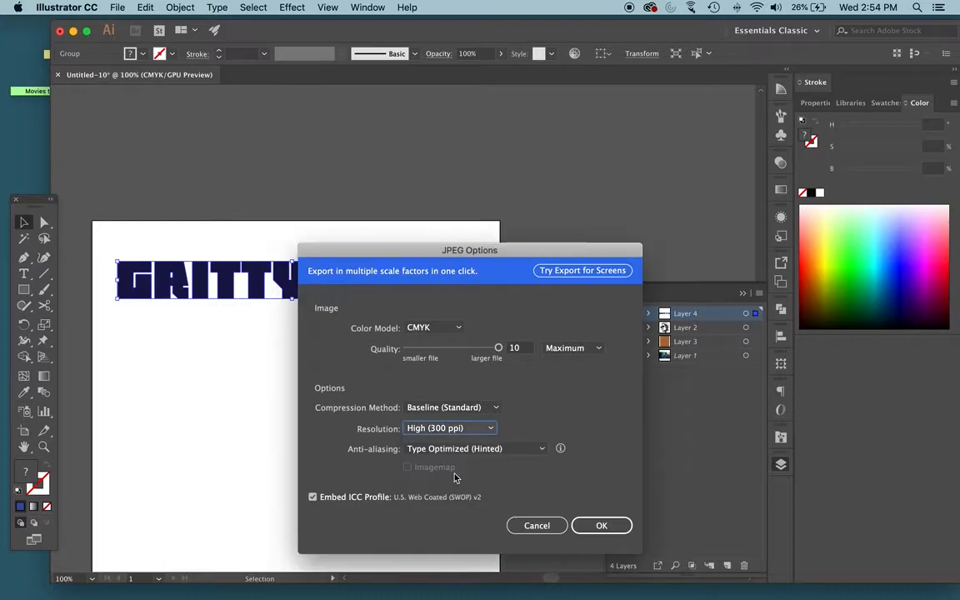
left_click(454, 327)
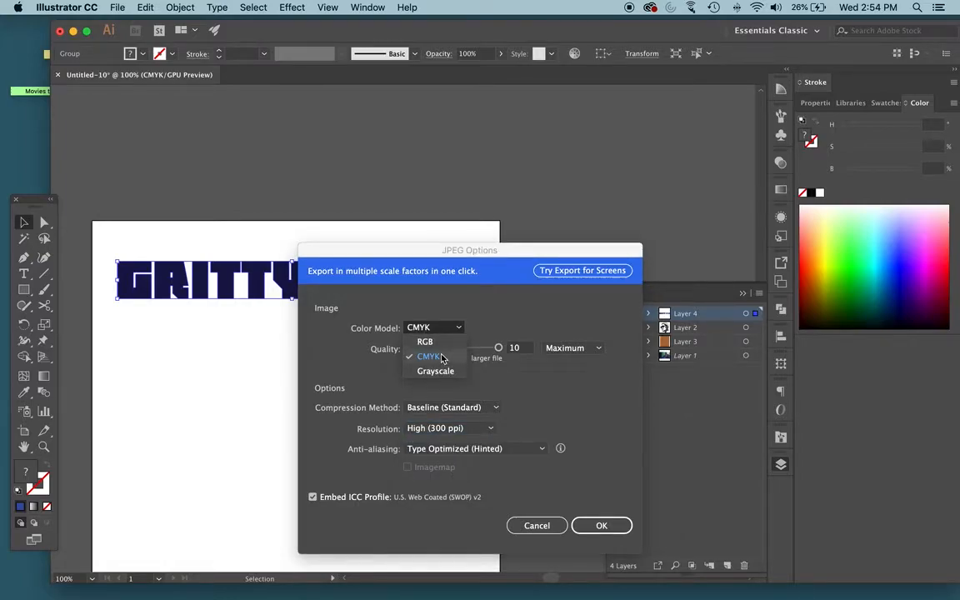
left_click(434, 356)
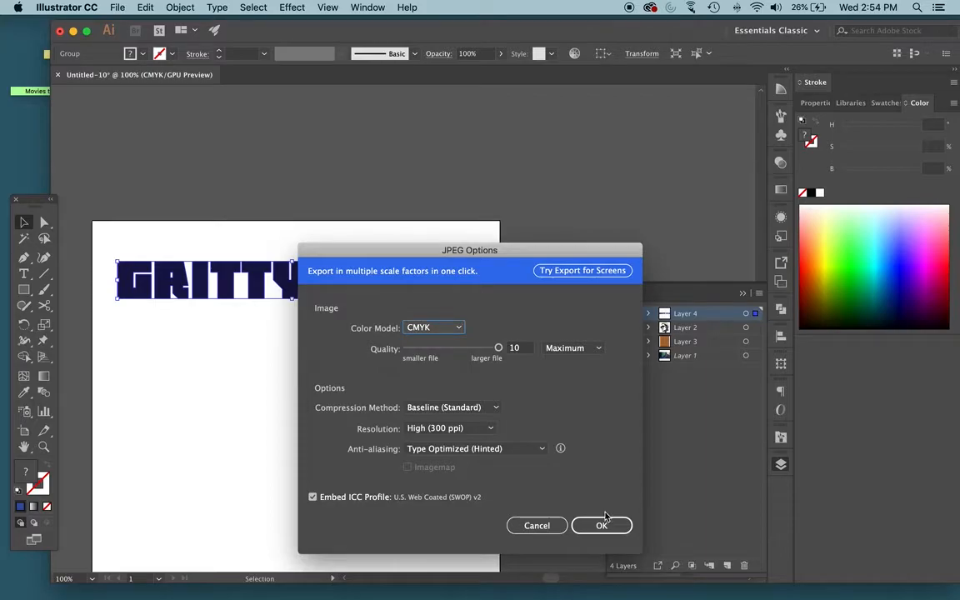
left_click(447, 332)
left_click(438, 342)
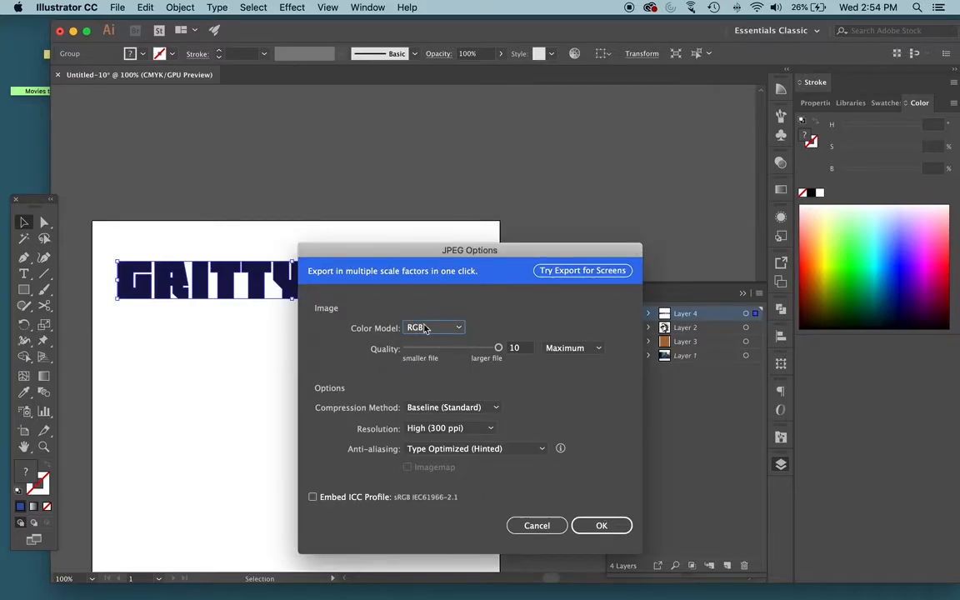
left_click(602, 529)
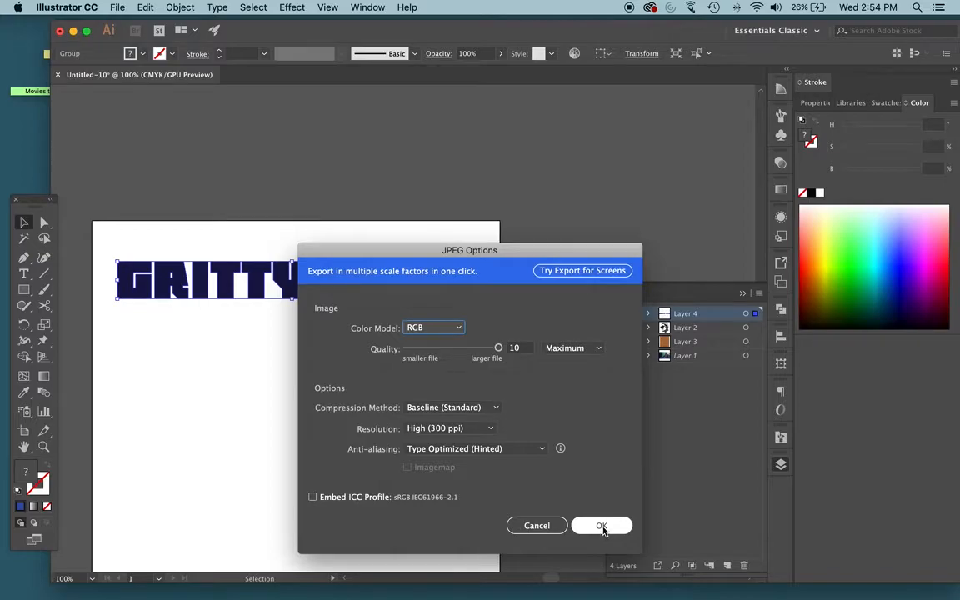
left_click(601, 526)
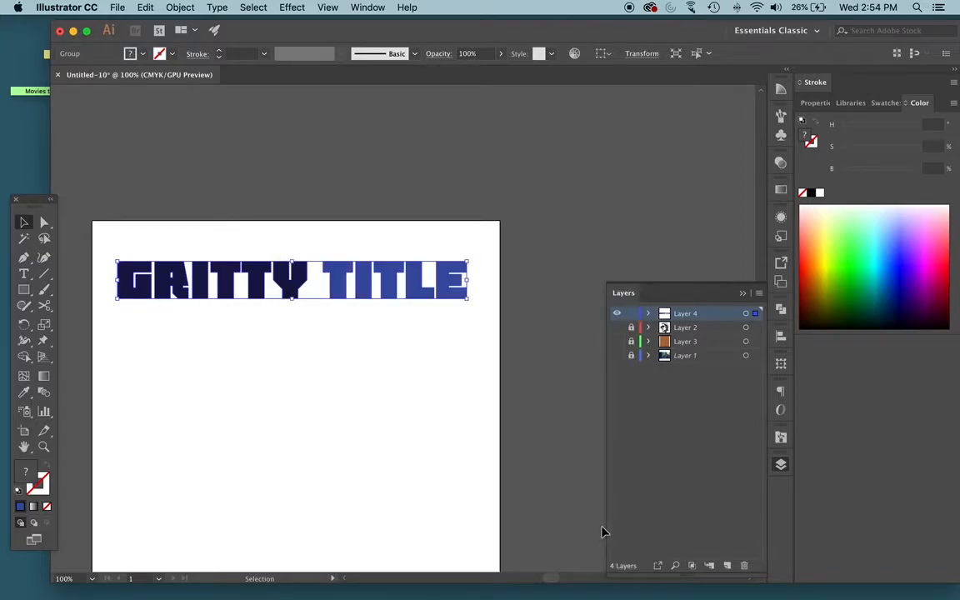
- Open the exported Untitled-10-01.jpg from the desktop in Preview to check it, and close it again
key("F11")
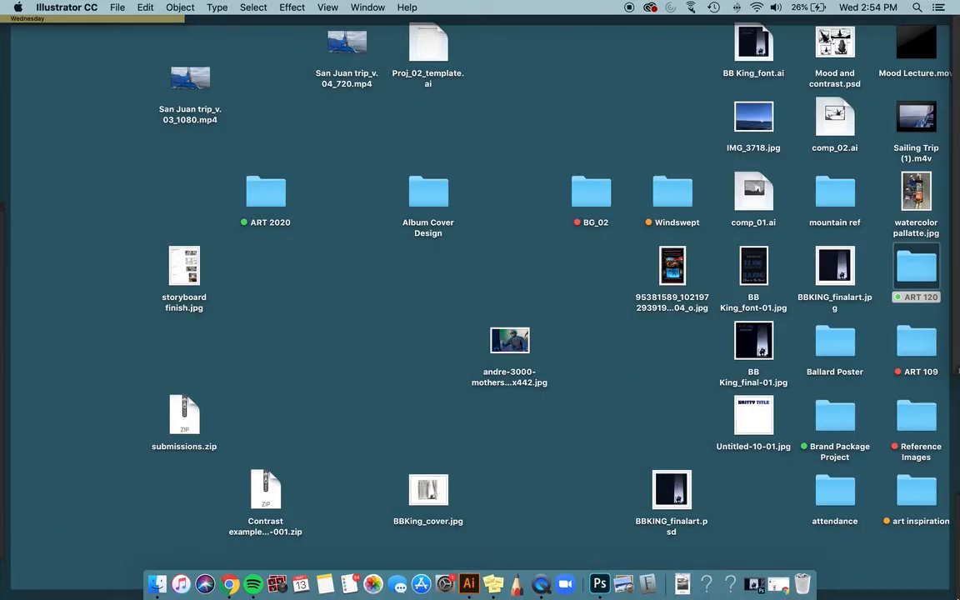
left_click(753, 423)
key("b")
left_click(752, 423)
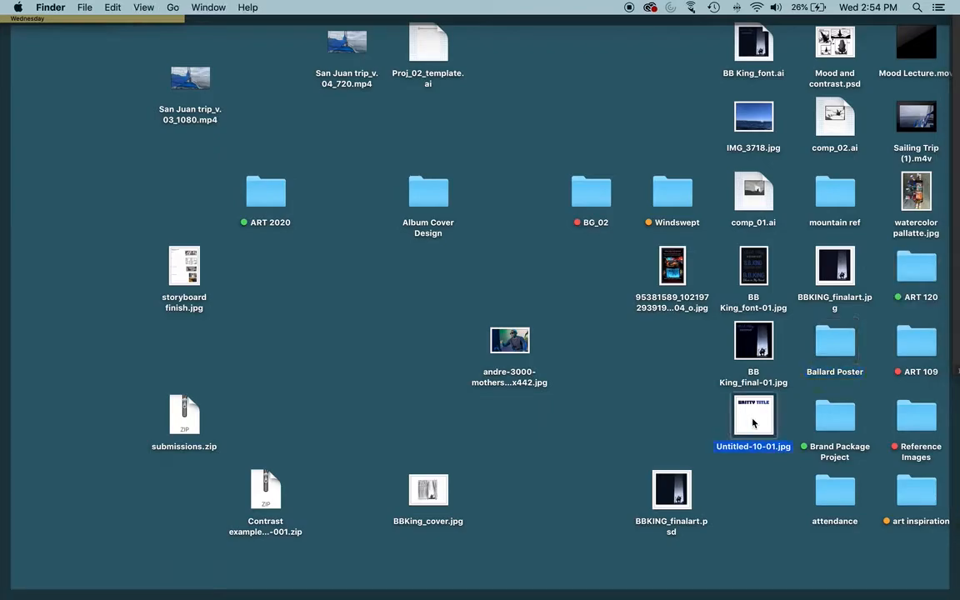
left_click(753, 423)
double_click(752, 423)
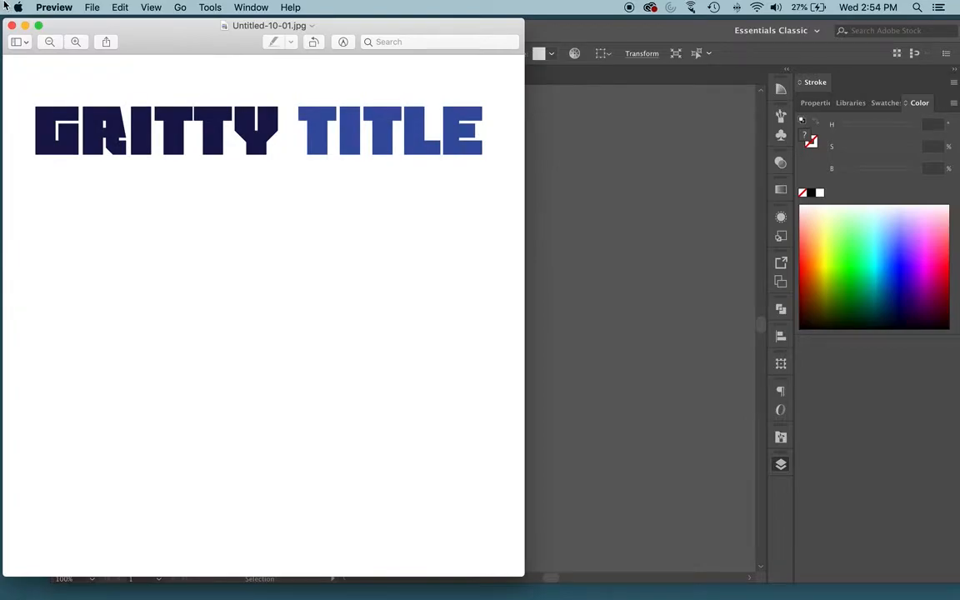
left_click(11, 26)
- Open Untitled-10-01.jpg from the desktop in Photoshop and crop away part of the blank area at the canvas bottom
key("F11")
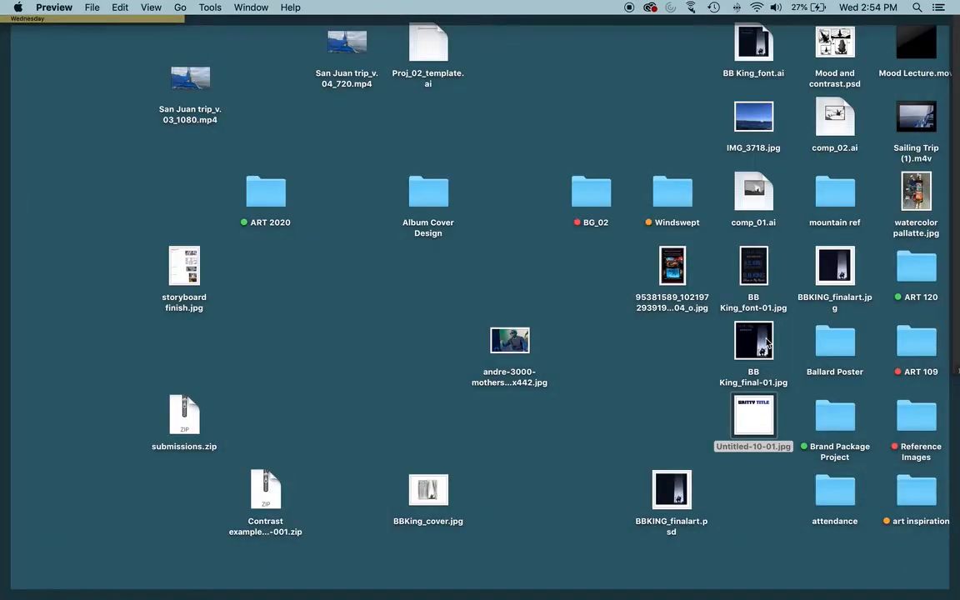
left_click_drag(748, 422, 602, 590)
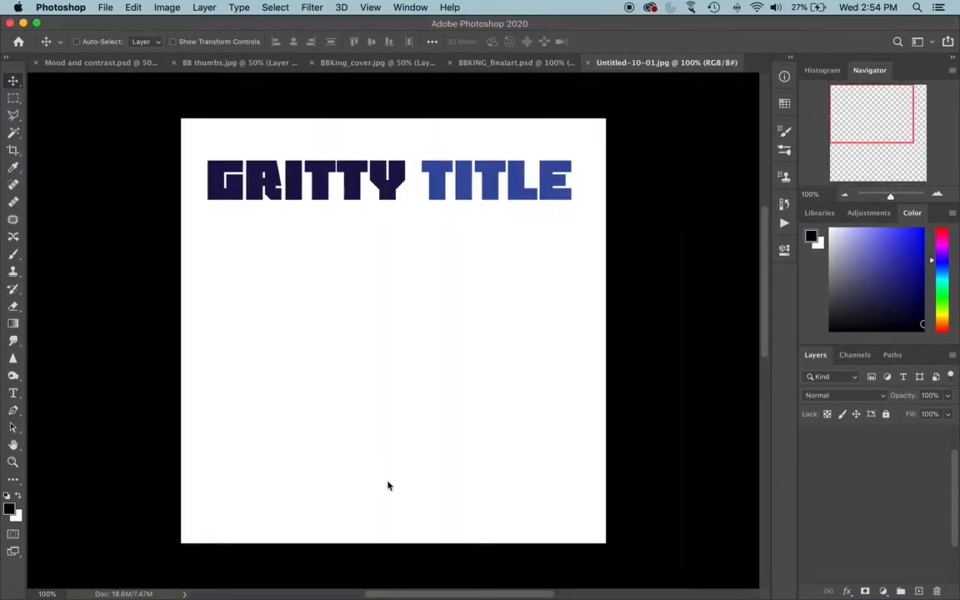
key("c")
left_click_drag(394, 538, 391, 484)
key("Return")
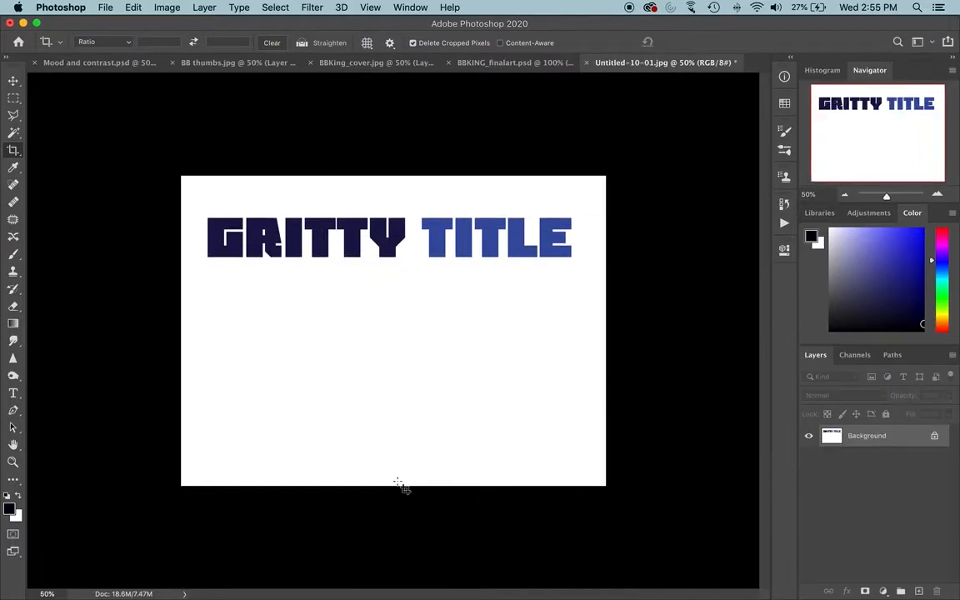
- Activate the Brush tool and look through the brush preset groups, including the contents of Wet Media Brushes
key("b")
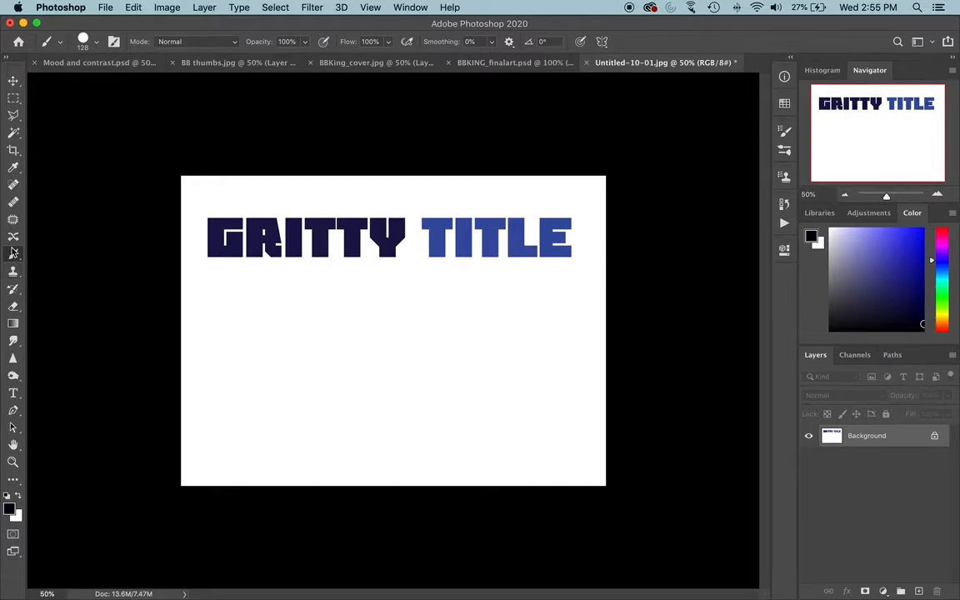
left_click(96, 46)
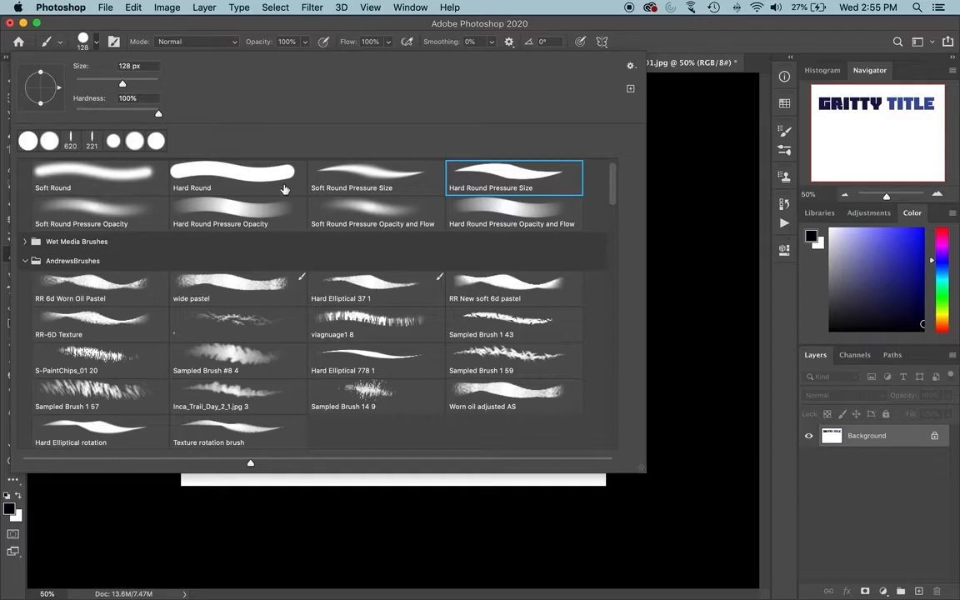
scroll(283, 189, "down", 20)
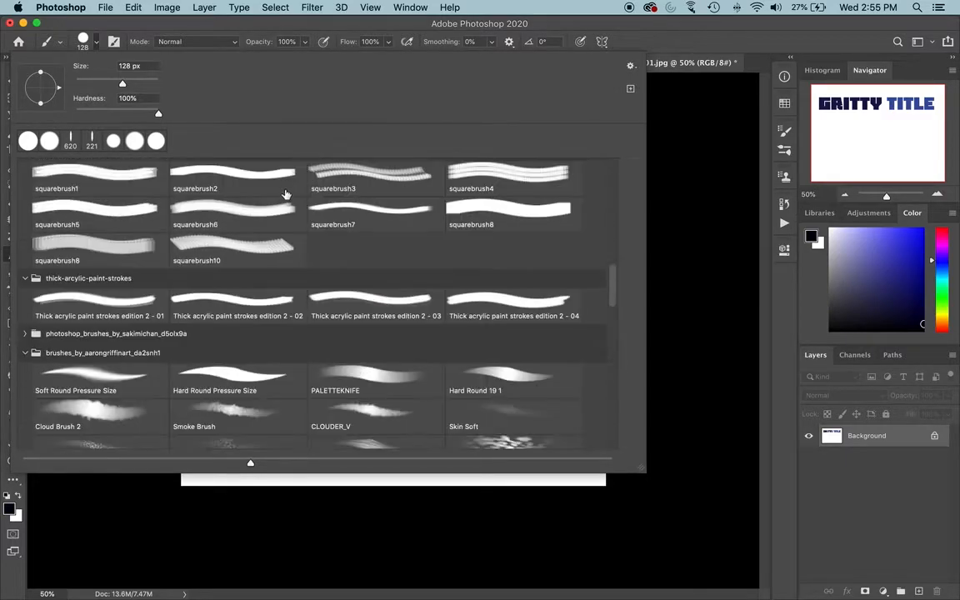
scroll(284, 195, "down", 5)
scroll(284, 195, "up", 20)
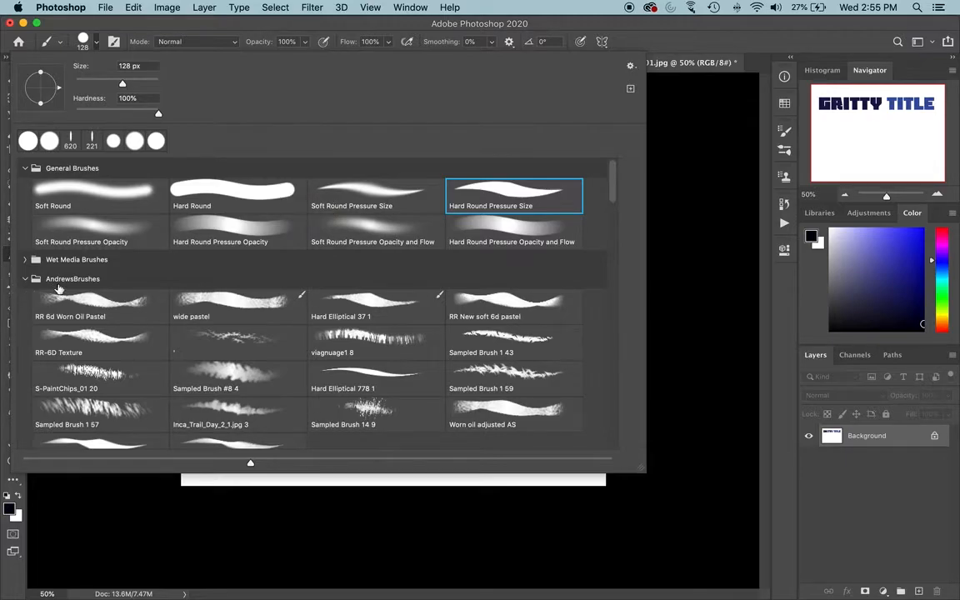
left_click(26, 260)
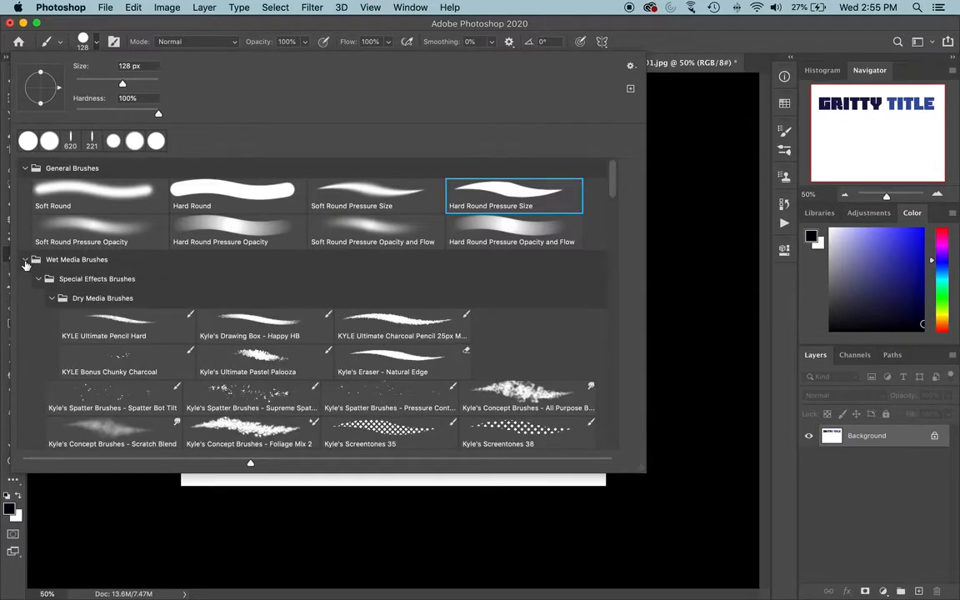
left_click(26, 260)
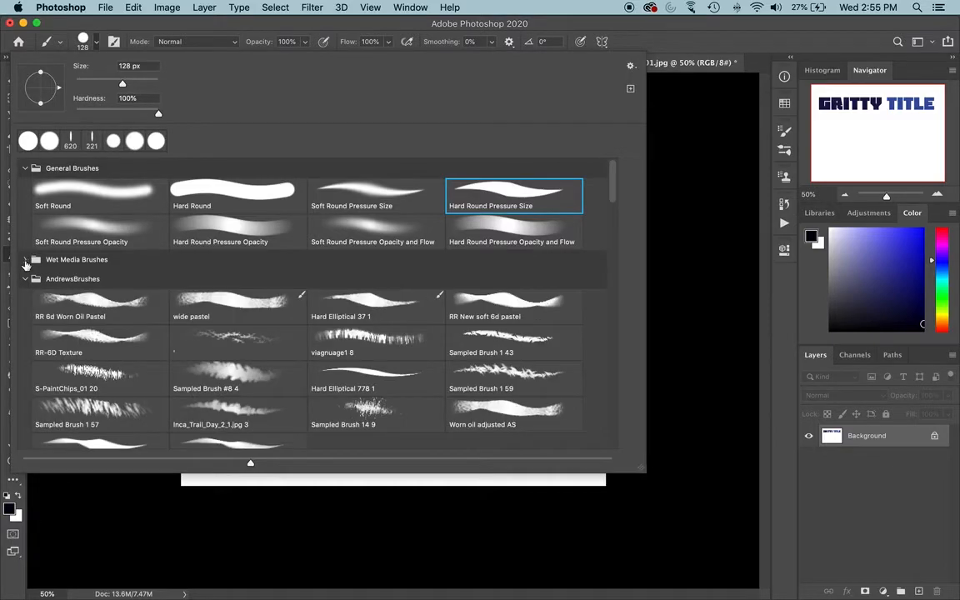
scroll(26, 265, "down", 10)
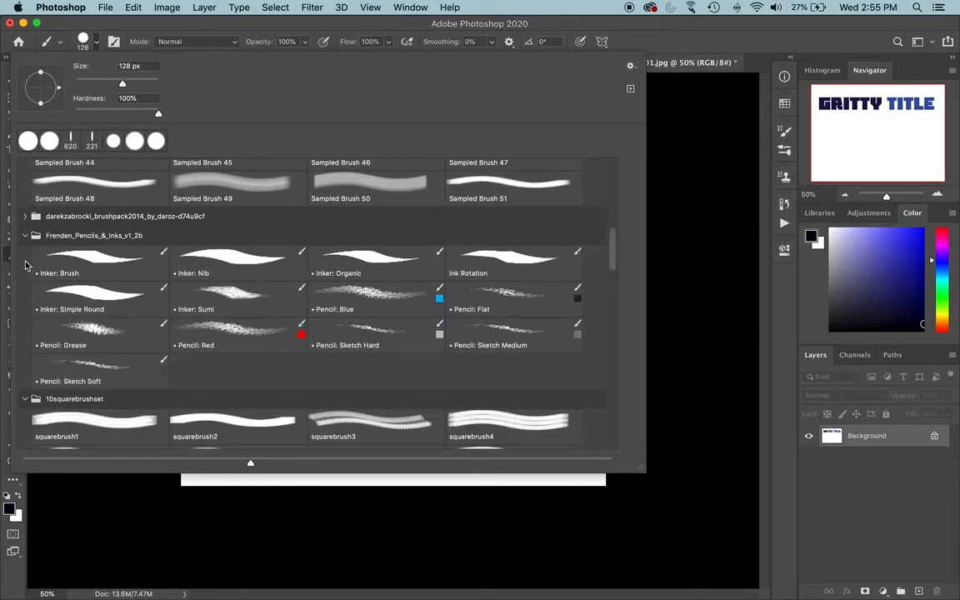
scroll(26, 265, "down", 10)
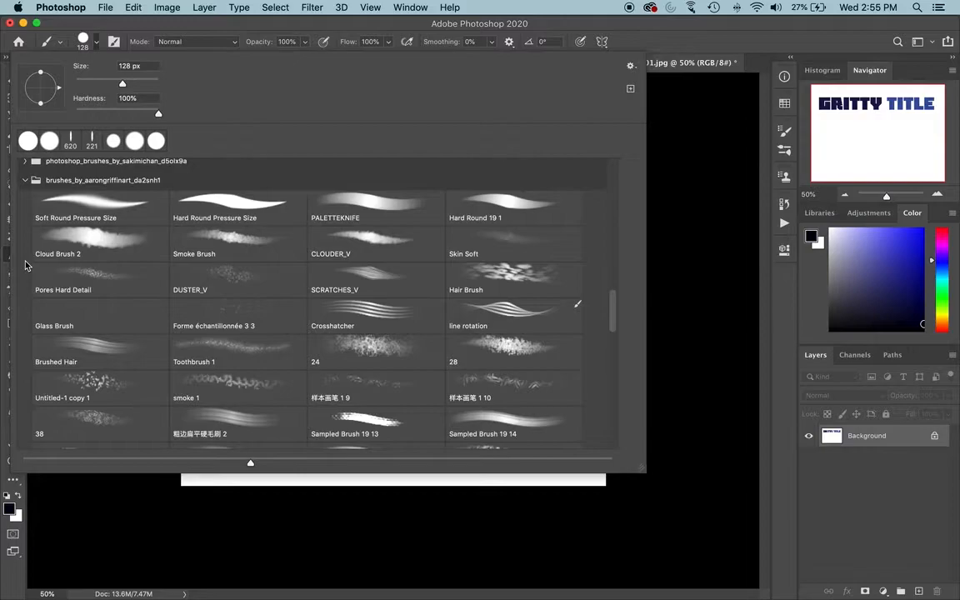
- Collapse the brushes_by_aarongriffinart, thick-arcylic-paint-strokes, 10squarebrushset, square_brushes_by_runswithvamps and Pixelstains Ink Brushes preset groups
scroll(26, 264, "up", 3)
left_click(25, 310)
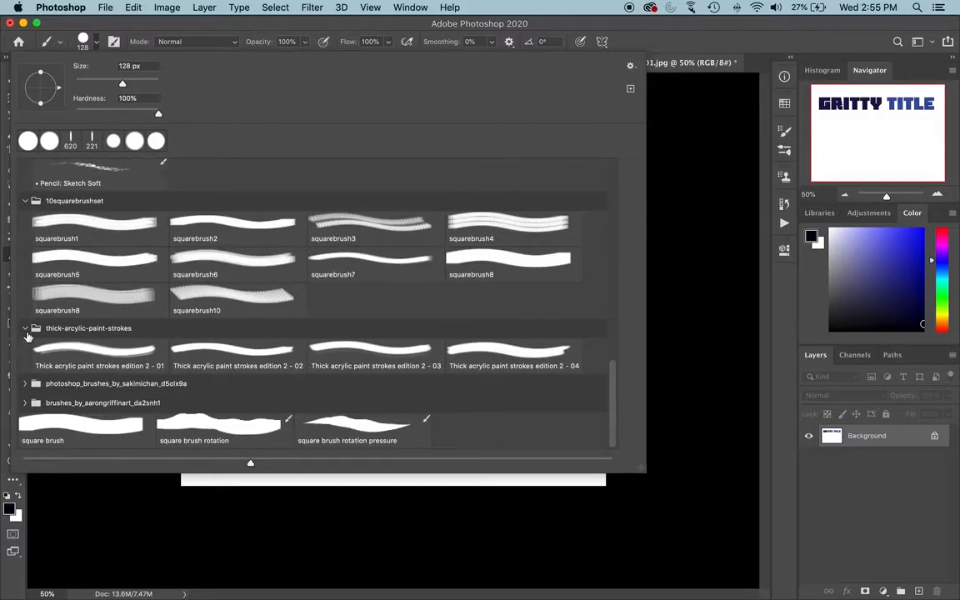
left_click(25, 328)
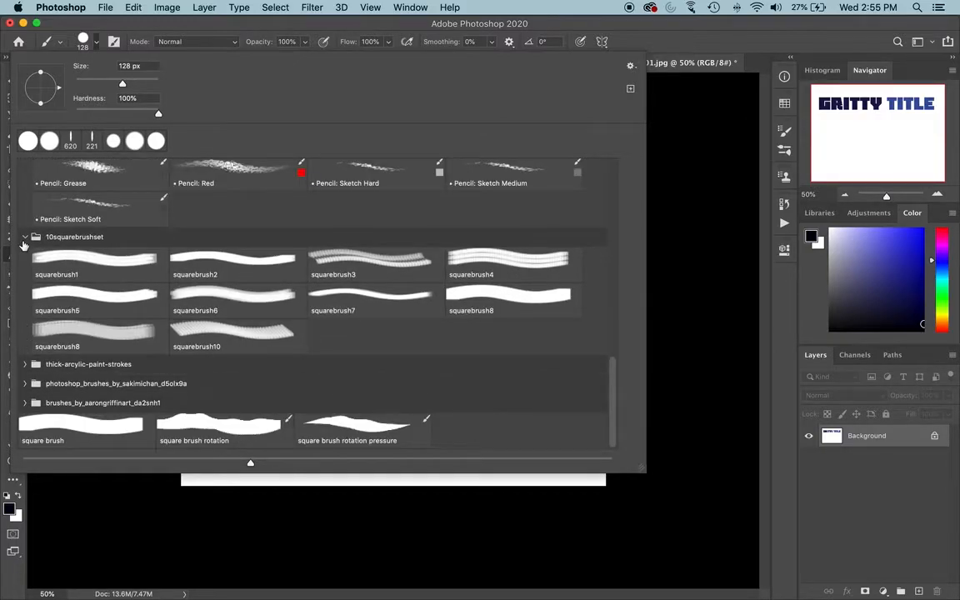
left_click(25, 238)
scroll(56, 269, "up", 5)
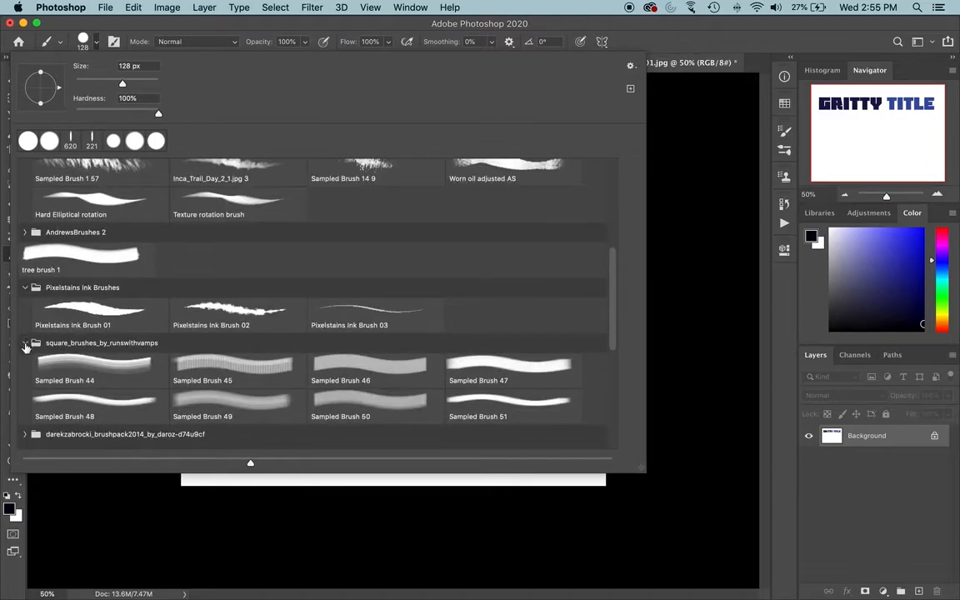
left_click(25, 343)
left_click(24, 286)
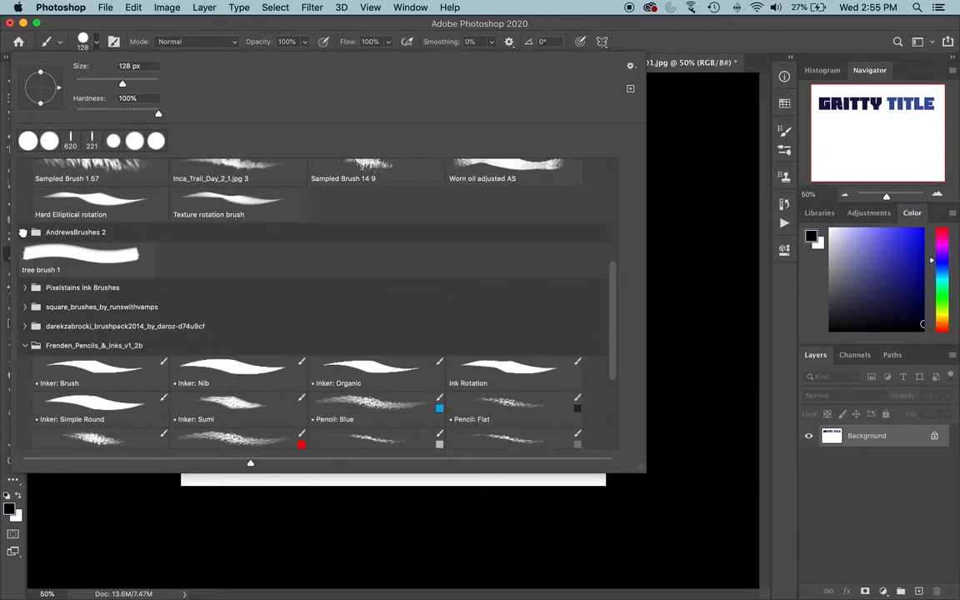
left_click(24, 232)
left_click(24, 232)
scroll(41, 233, "up", 5)
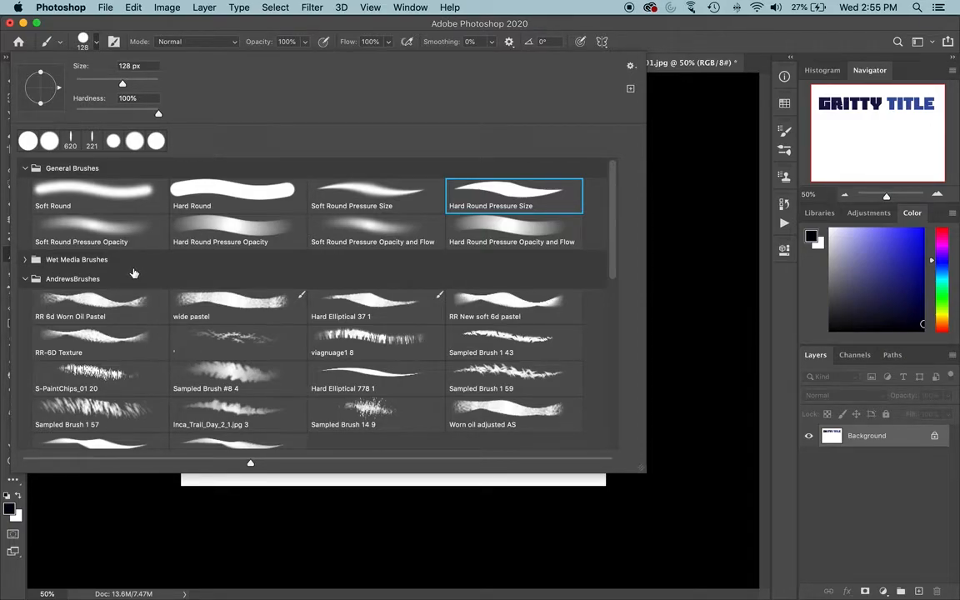
- Choose the RR 6d Worn Oil Pastel brush from AndrewsBrushes after trying the RR-6D Texture and wide pastel presets
scroll(197, 260, "down", 3)
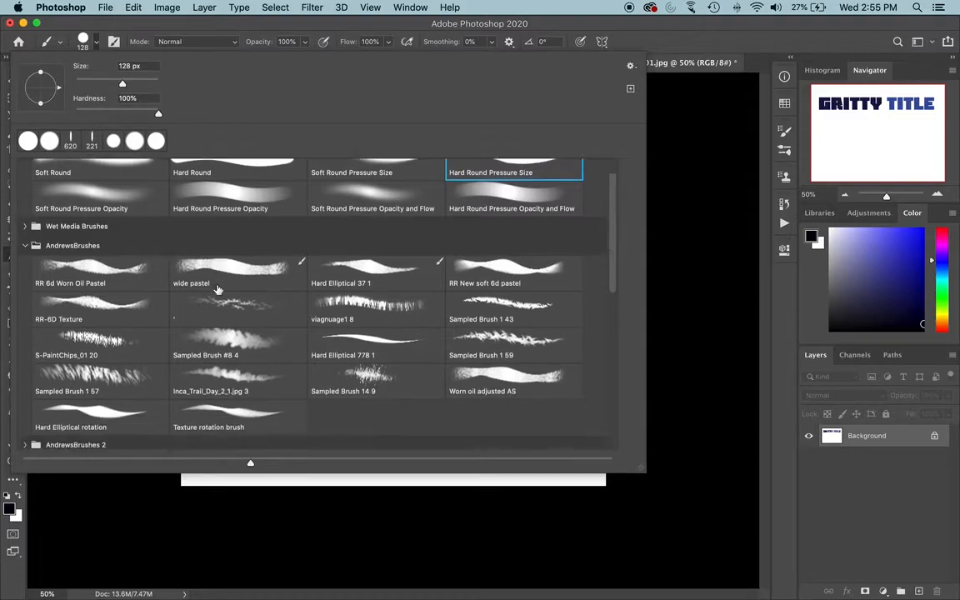
left_click(89, 265)
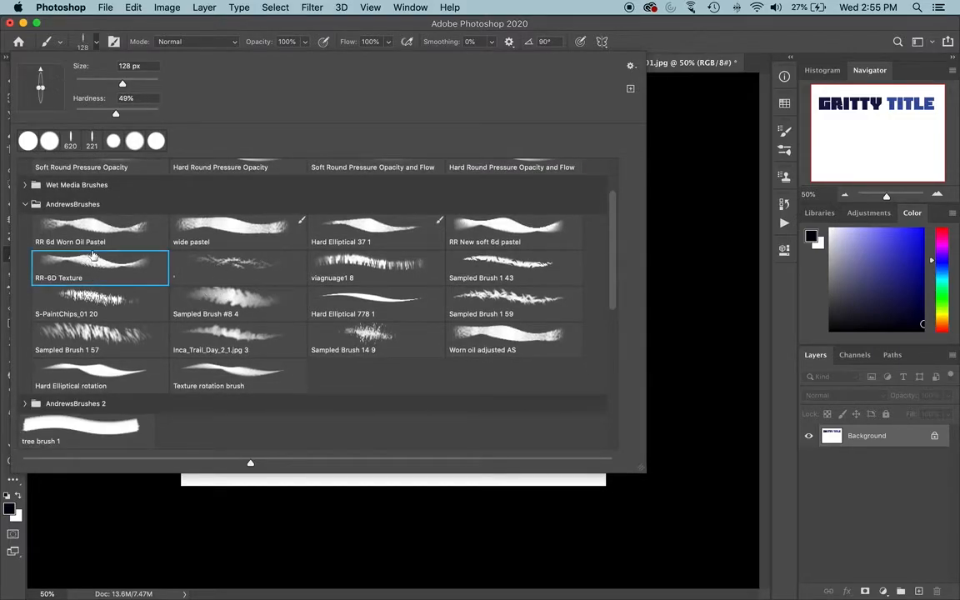
left_click(86, 221)
left_click(187, 228)
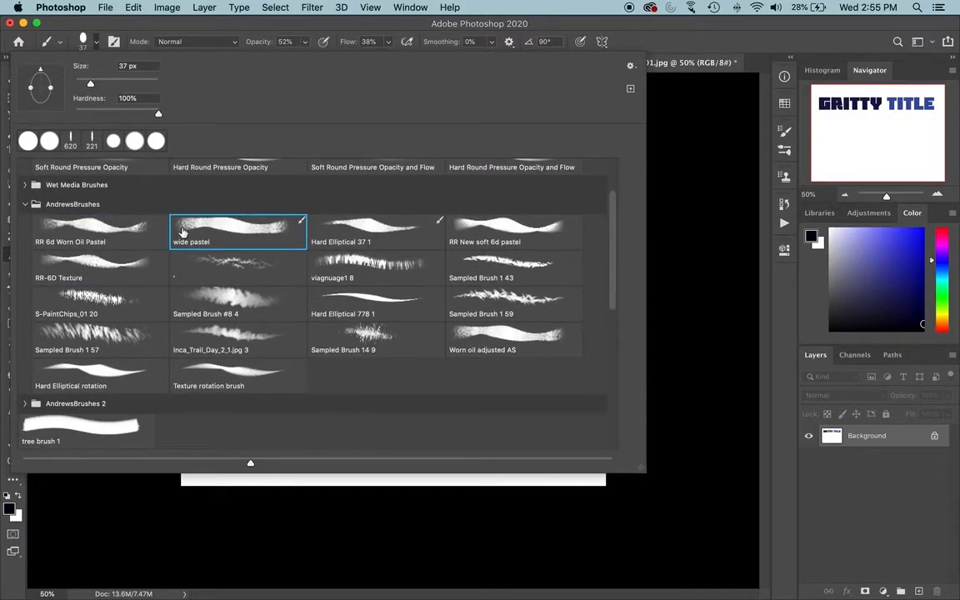
left_click(119, 270)
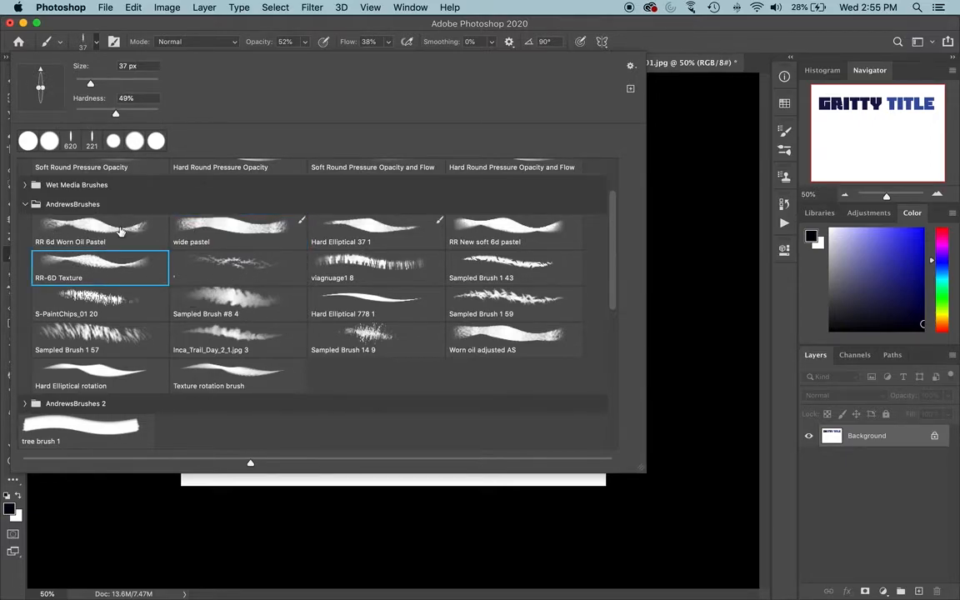
left_click(119, 226)
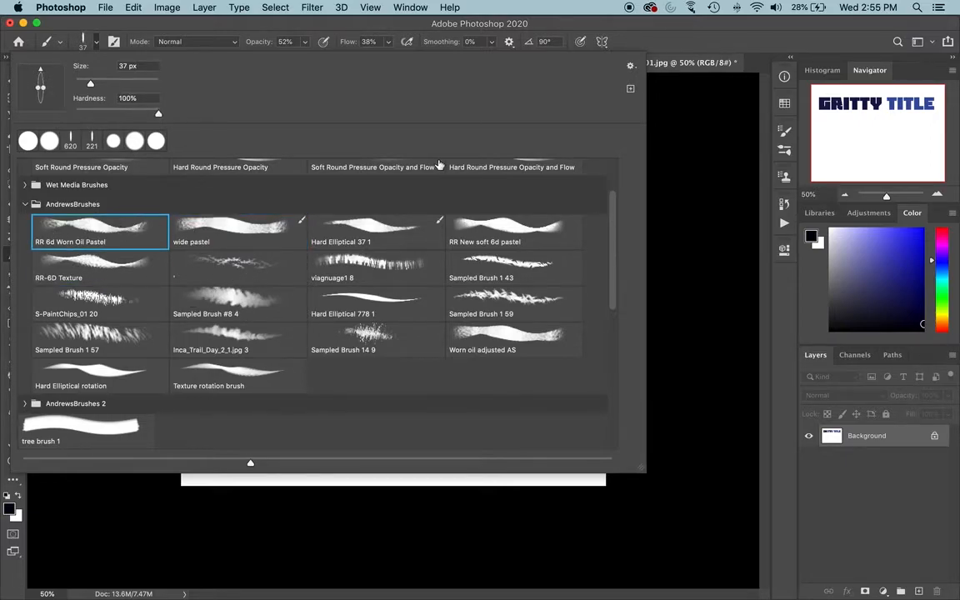
left_click(603, 30)
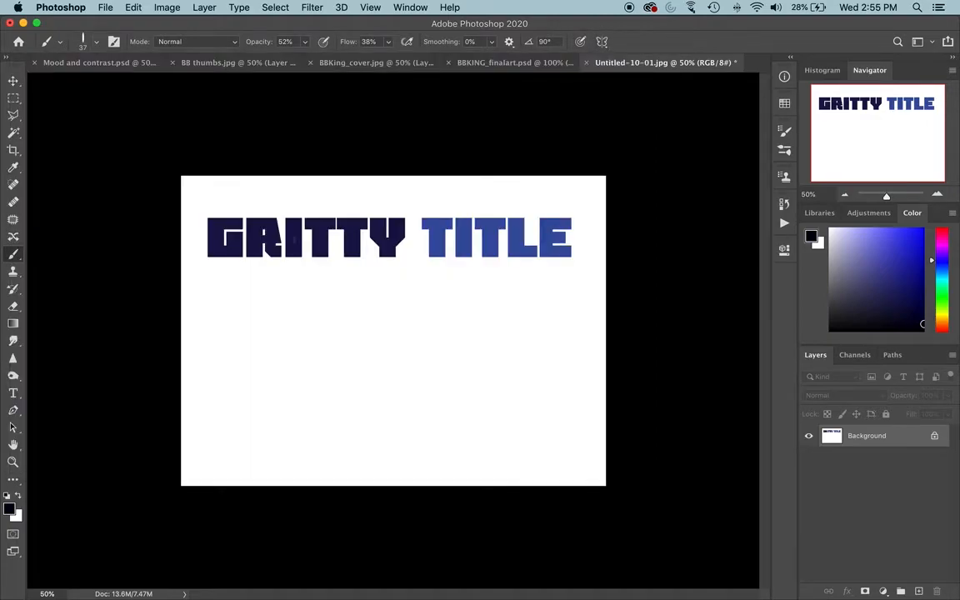
- Increase the roundness of the RR 6d Worn Oil Pastel tip to a wider upright ellipse
left_click(89, 41)
left_click_drag(43, 92, 48, 92)
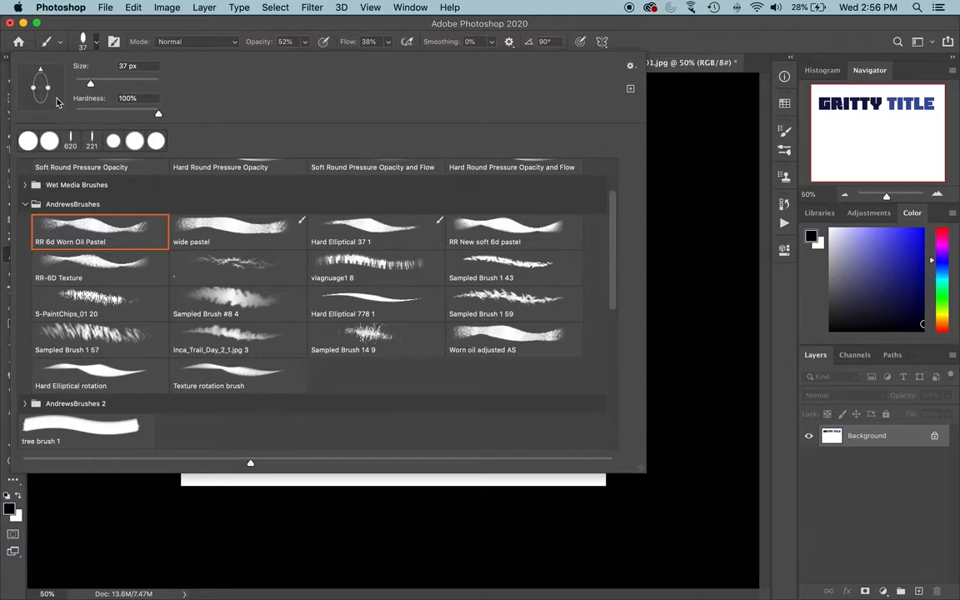
left_click(276, 7)
left_click(177, 23)
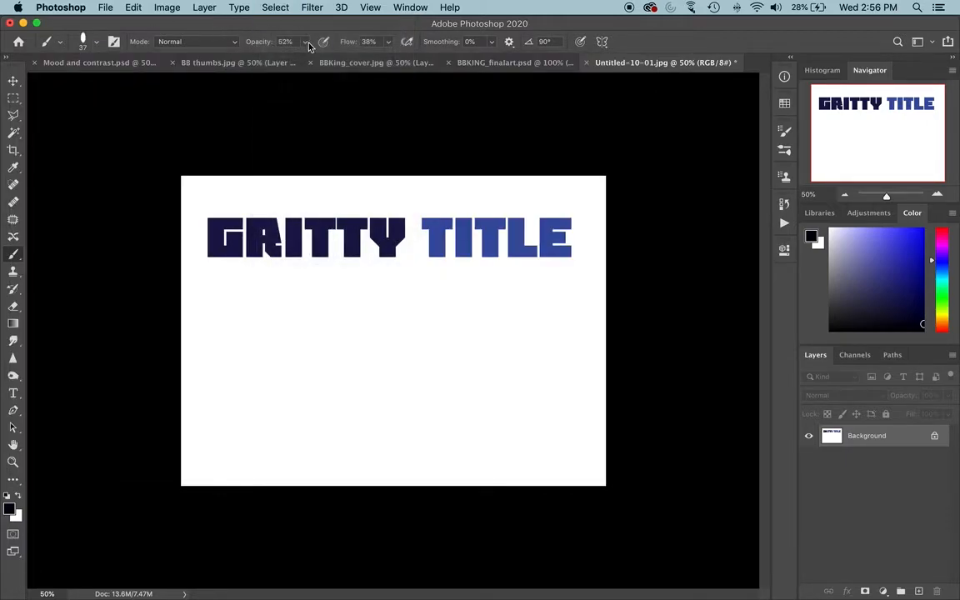
- Set the brush flow to 100% and its opacity to 60%
left_click(304, 42)
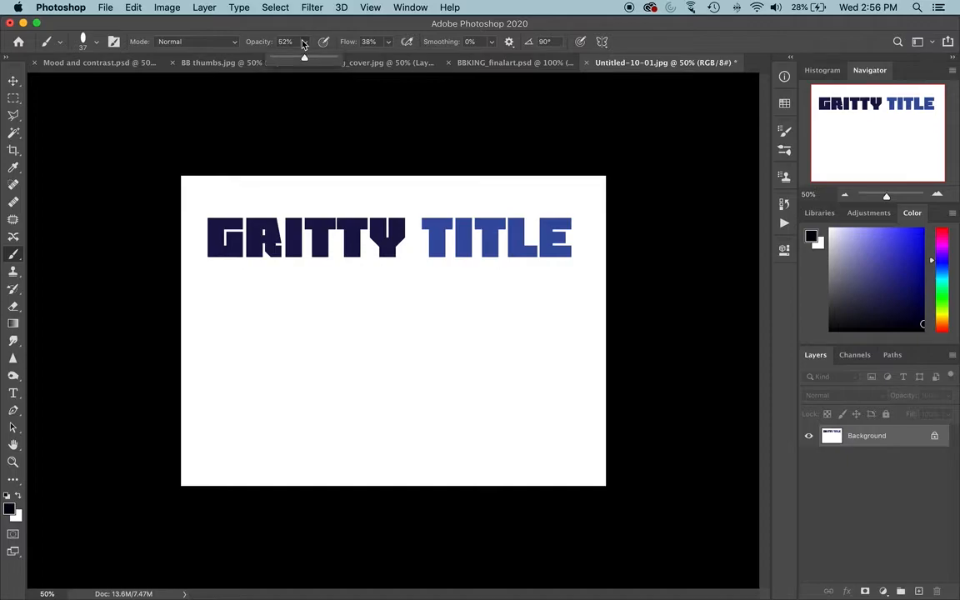
left_click_drag(306, 54, 426, 58)
left_click(388, 42)
left_click(304, 42)
left_click_drag(305, 56, 281, 60)
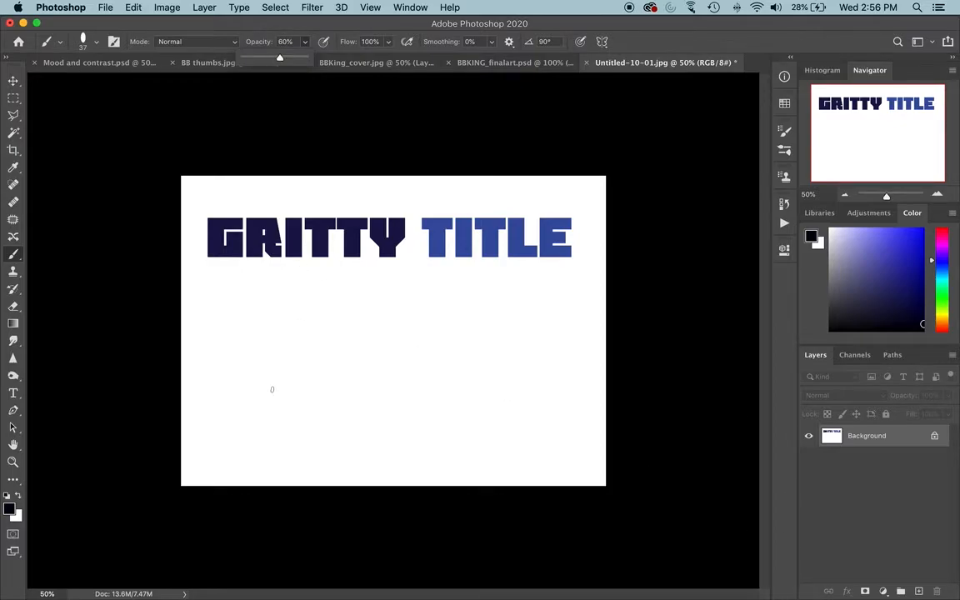
- Paint overlapping black test strokes with the 162 px pastel brush at 60% opacity in the blank area below the title
mouse_move(259, 398)
left_mouse_down()
mouse_move(329, 389)
mouse_move(261, 409)
mouse_move(436, 403)
left_mouse_up()
mouse_move(442, 361)
left_mouse_down()
mouse_move(341, 412)
mouse_move(267, 426)
left_mouse_up()
left_click_drag(309, 402, 521, 420)
left_click_drag(454, 398, 333, 399)
mouse_move(367, 402)
left_mouse_down()
mouse_move(456, 405)
mouse_move(442, 409)
left_mouse_up()
- Raise the brush opacity to 100% and paint solid and textured black test strokes beneath the title
left_click(305, 42)
mouse_move(278, 58)
left_mouse_down()
mouse_move(358, 68)
mouse_move(350, 66)
left_mouse_up()
left_click_drag(586, 370, 472, 363)
left_click_drag(571, 356, 442, 358)
mouse_move(563, 349)
left_mouse_down()
mouse_move(486, 337)
mouse_move(352, 343)
mouse_move(322, 313)
mouse_move(352, 338)
mouse_move(416, 338)
mouse_move(340, 327)
left_mouse_up()
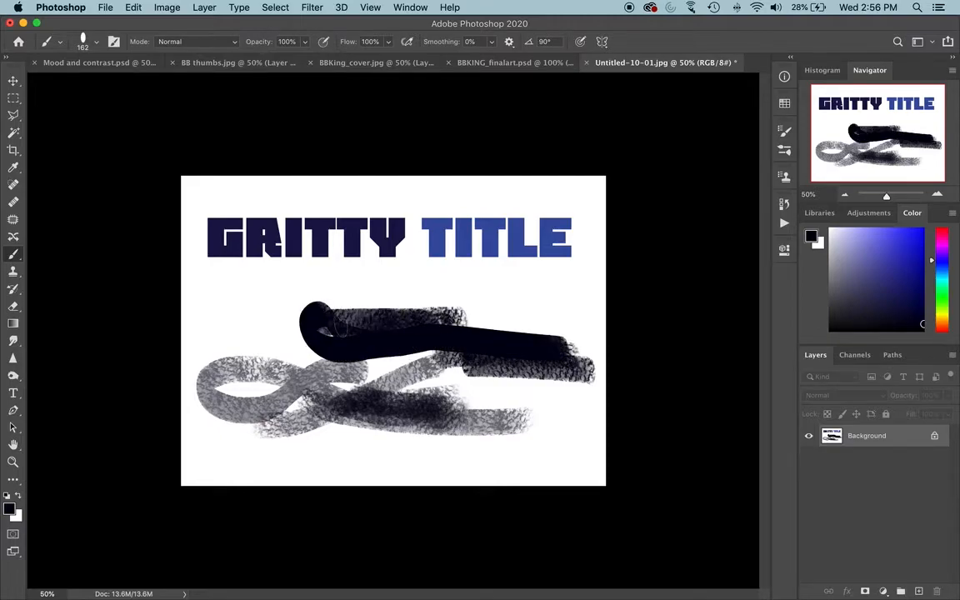
left_click_drag(208, 326, 278, 326)
- Lower the brush opacity to 42% and paint two overlapping strokes along the bottom of the canvas
left_click_drag(305, 45, 269, 66)
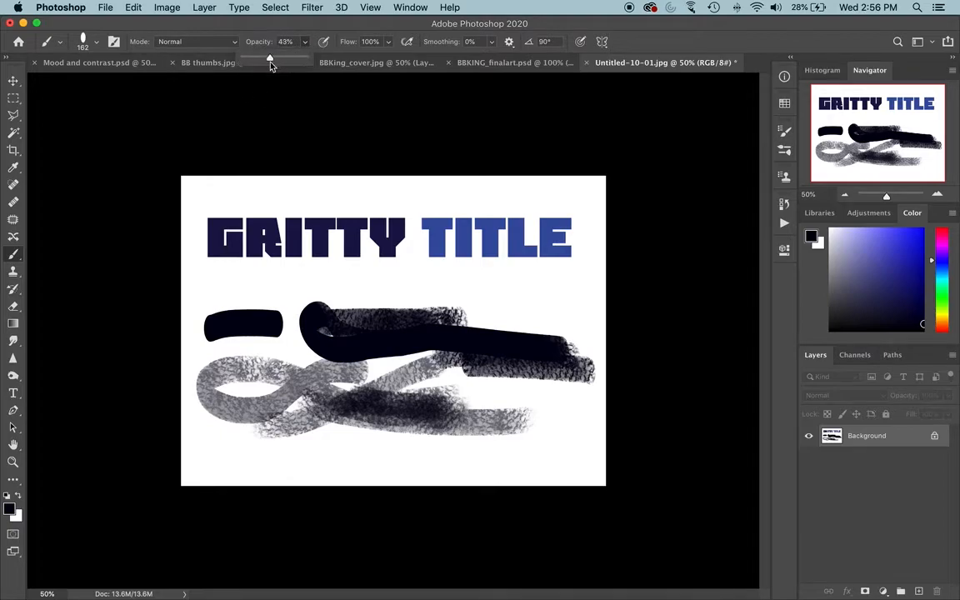
left_click_drag(257, 450, 413, 455)
left_click_drag(293, 454, 390, 454)
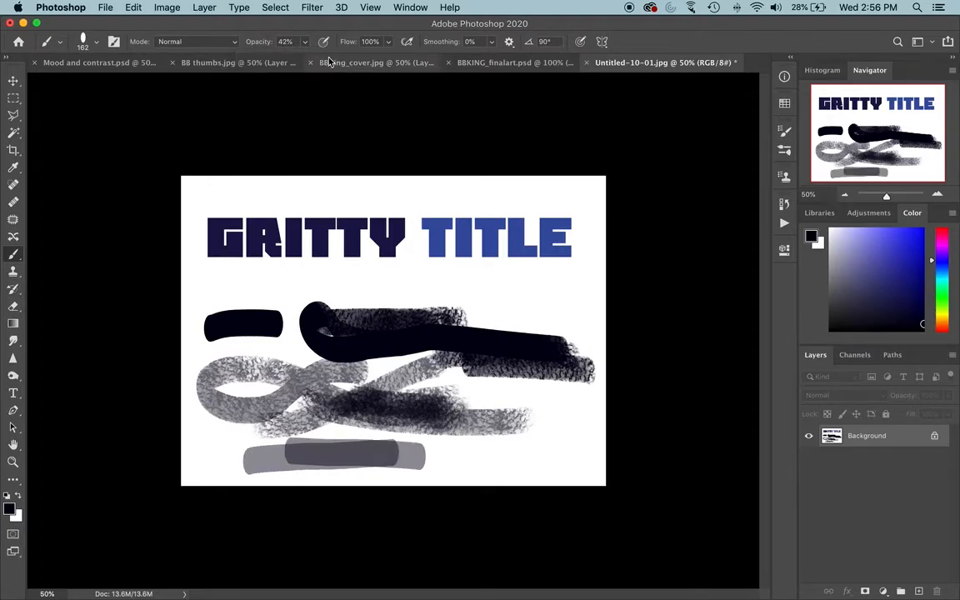
- Lower the brush flow to 46% and paint test strokes across the lower right part of the canvas
left_click_drag(386, 43, 322, 60)
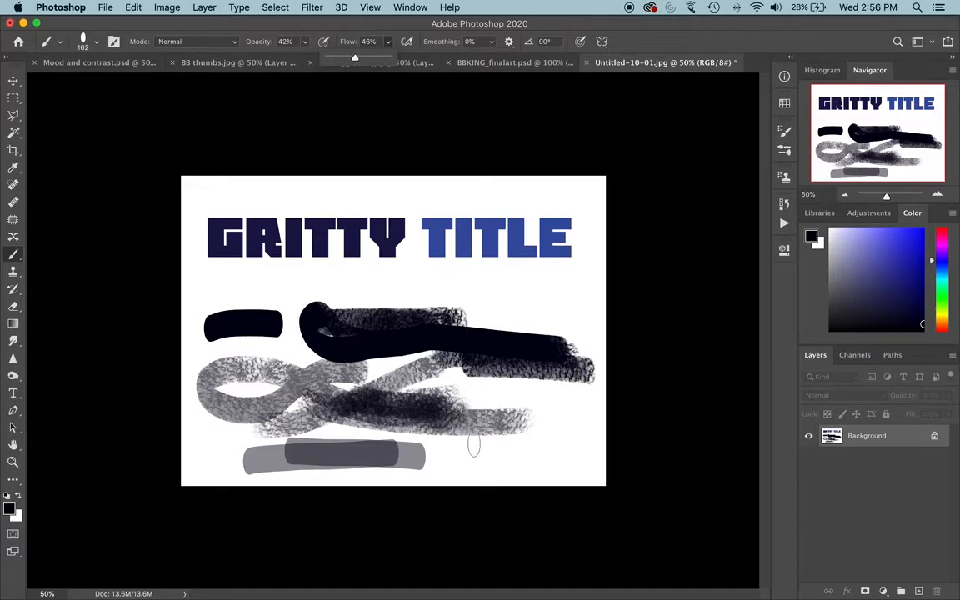
left_click_drag(457, 452, 601, 452)
left_click_drag(460, 424, 608, 423)
left_click_drag(463, 395, 624, 391)
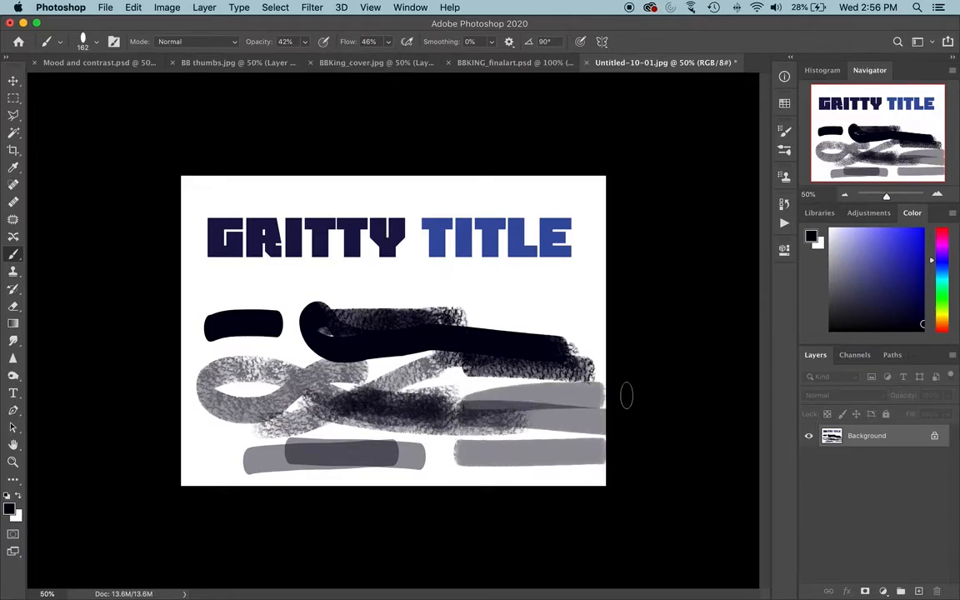
left_click_drag(560, 346, 454, 257)
- Undo the recent test strokes back to the first few translucent pastel strokes below the title
key("super+z")
key("super+z")
key("super+z")
key("super+z")
key("super+z")
key("super+z")
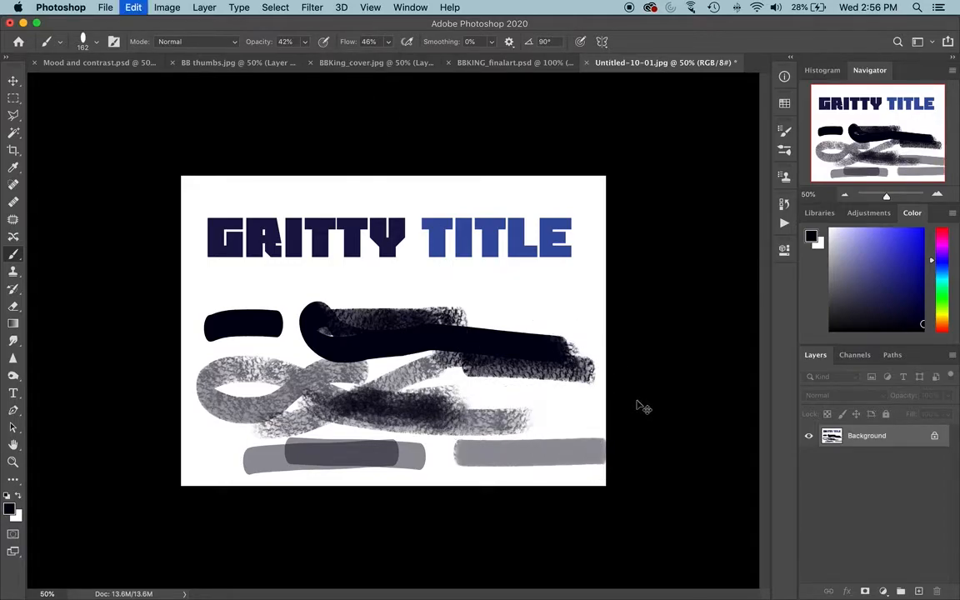
key("super+z")
key("super+z")
key("super+z")
key("super+z")
key("super+z")
key("super+z")
key("super+z")
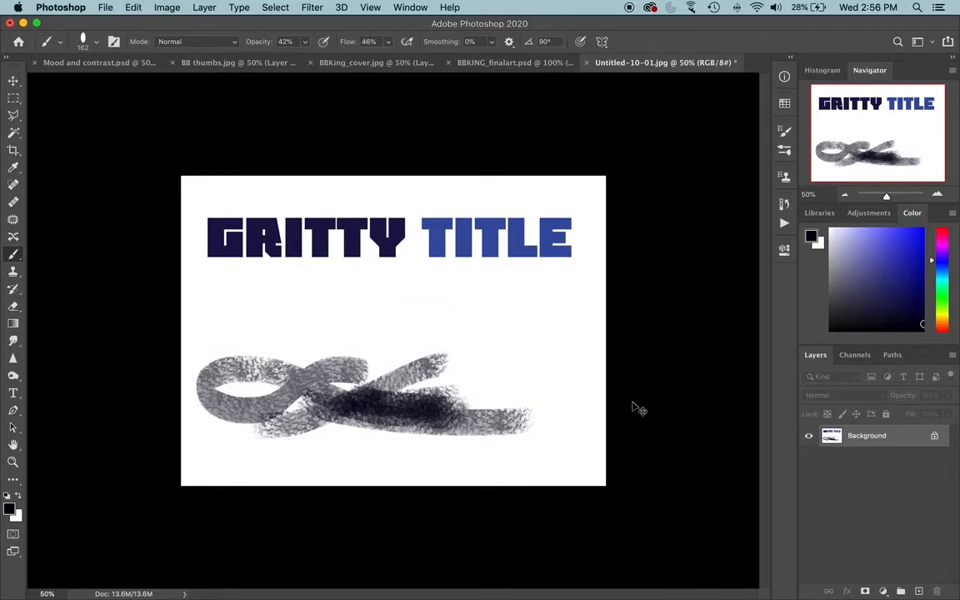
key("super+z")
key("super+z")
key("super+z")
key("super+z")
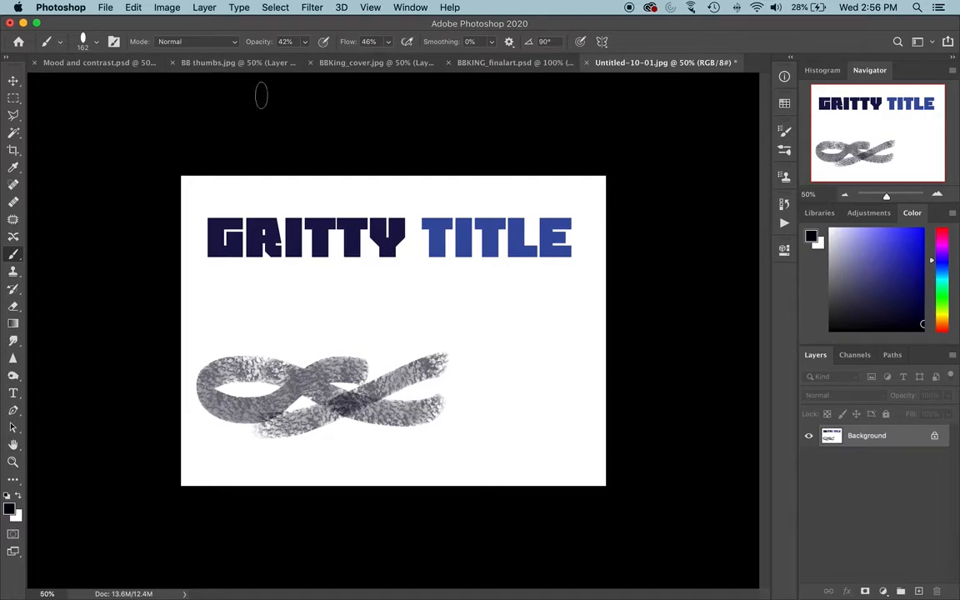
- Browse the brush presets and choose the Pencil: Flat brush from the Frenden_Pencils_&_Inks_v1_2b set
left_click(87, 42)
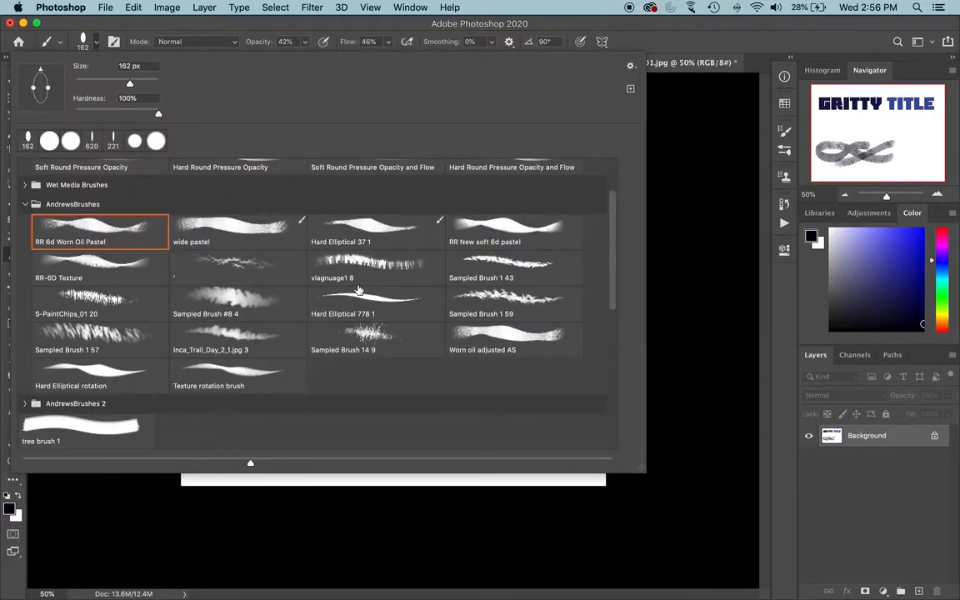
scroll(310, 270, "up", 3)
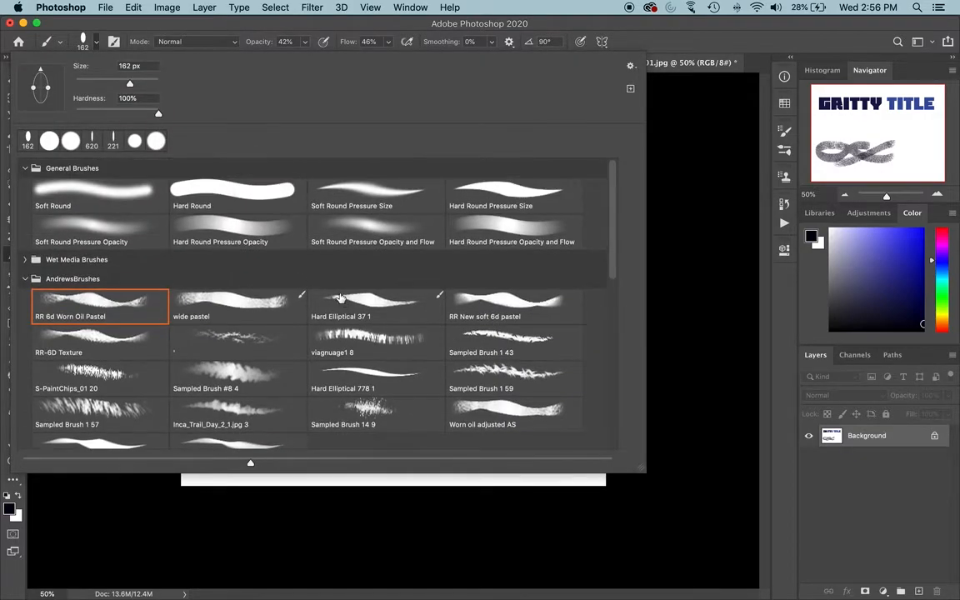
left_click(24, 260)
scroll(279, 307, "down", 2)
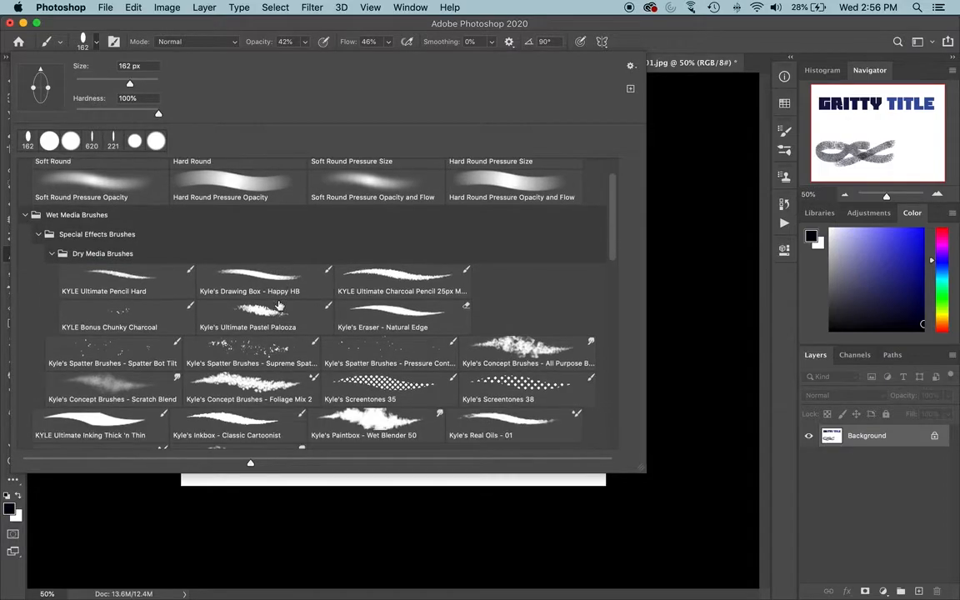
scroll(279, 308, "down", 3)
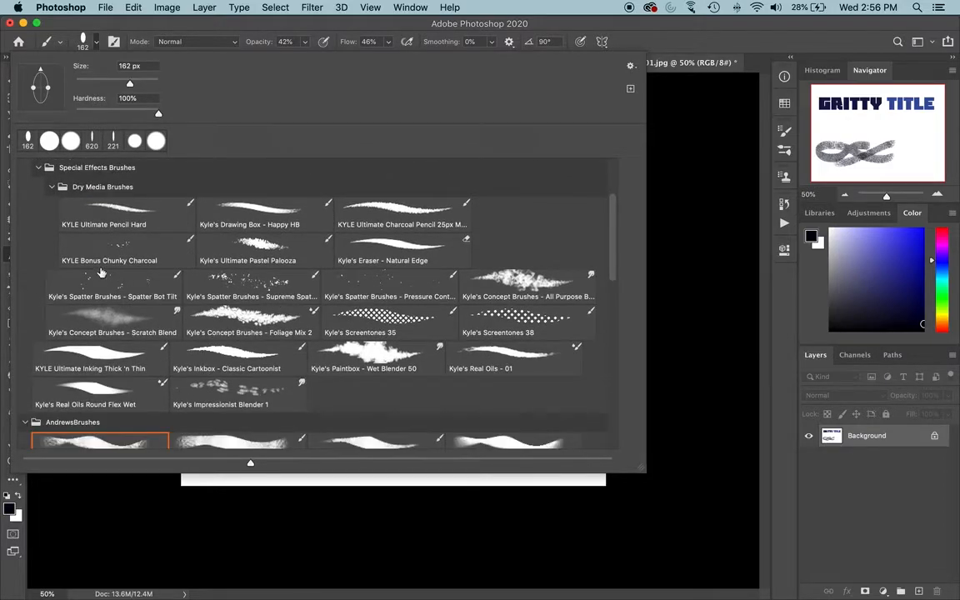
scroll(49, 185, "down", 3)
scroll(170, 314, "down", 15)
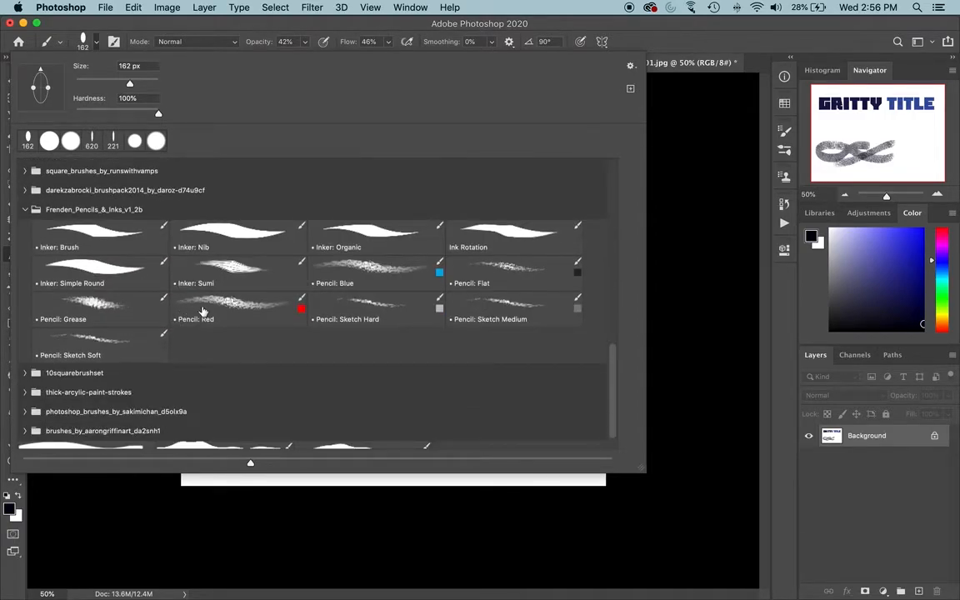
scroll(262, 297, "down", 1)
double_click(524, 244)
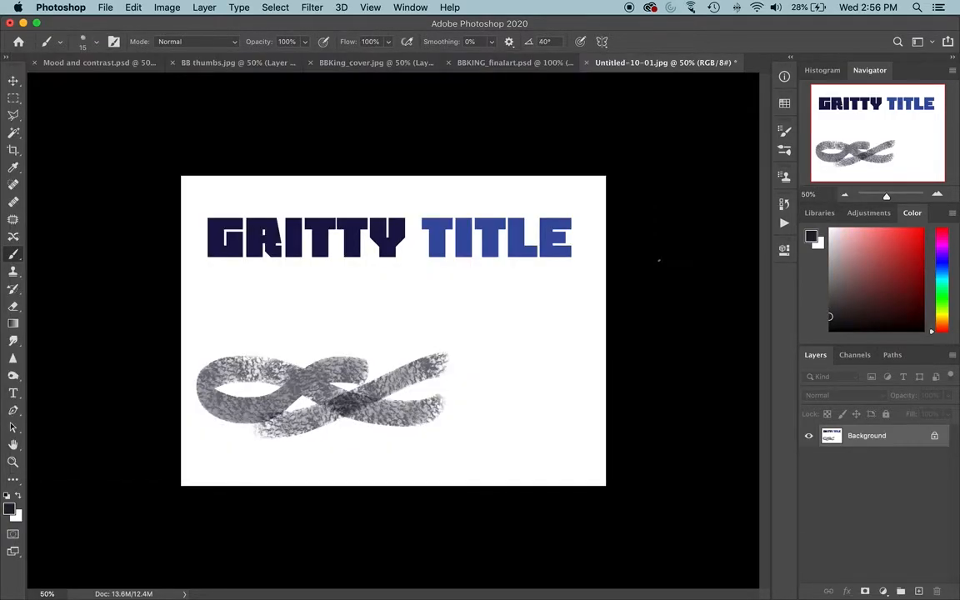
- Enlarge the pencil brush to 156 px and paint dark grainy test strokes across the lower right part of the canvas
mouse_move(494, 371)
left_mouse_down()
mouse_move(506, 377)
mouse_move(497, 348)
mouse_move(510, 410)
mouse_move(558, 423)
left_mouse_up()
left_click_drag(498, 349, 600, 404)
left_click_drag(587, 386, 481, 319)
left_click_drag(515, 333, 612, 360)
mouse_move(564, 392)
left_mouse_down()
mouse_move(475, 388)
mouse_move(581, 431)
left_mouse_up()
left_click_drag(531, 443, 408, 451)
- Lower the brush opacity to 51% and paint two overlapping test strokes beneath the title
left_click(305, 42)
left_click_drag(308, 61, 274, 63)
mouse_move(356, 321)
left_mouse_down()
mouse_move(472, 336)
mouse_move(373, 327)
left_mouse_up()
mouse_move(375, 329)
left_mouse_down()
mouse_move(479, 338)
mouse_move(319, 332)
left_mouse_up()
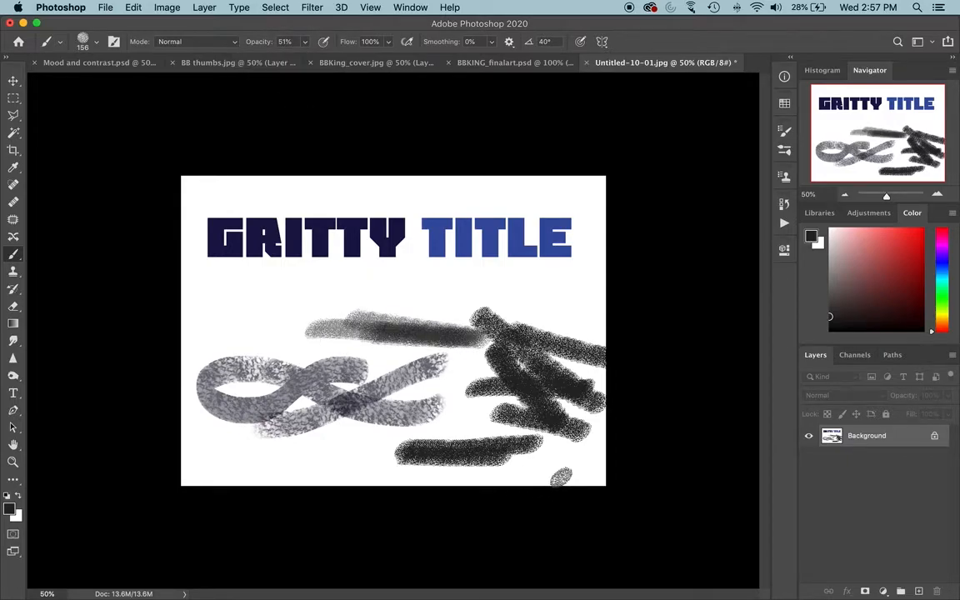
- Crop the canvas from below to a strip around GRITTY TITLE, cutting off the test strokes
key("c")
left_click_drag(398, 487, 394, 387)
key("Return")
key("super+equal")
key("super+equal")
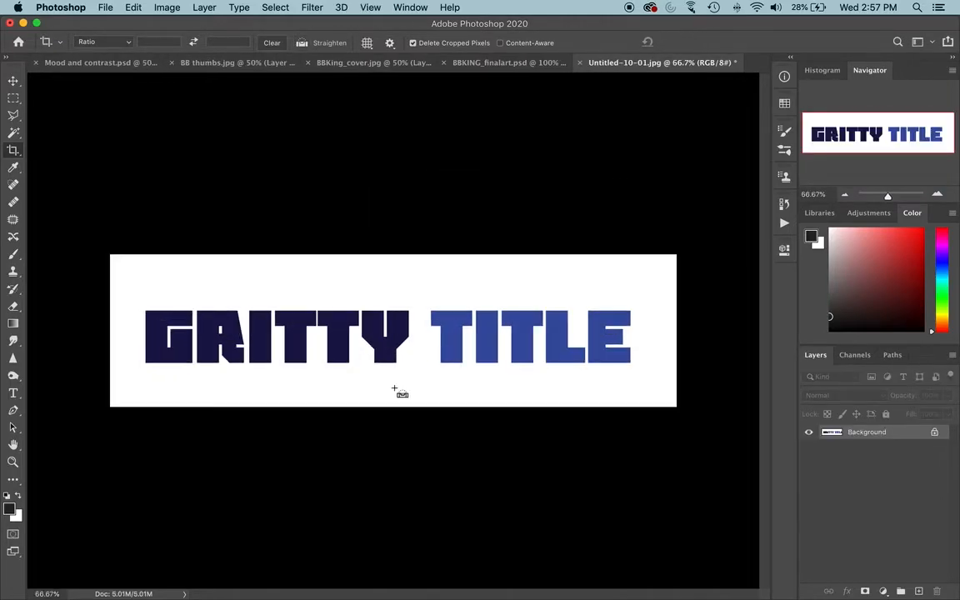
key("super+minus")
- Turn on Contiguous for the Magic Wand and select all the letters of GRITTY
left_click(13, 133)
left_click(163, 337)
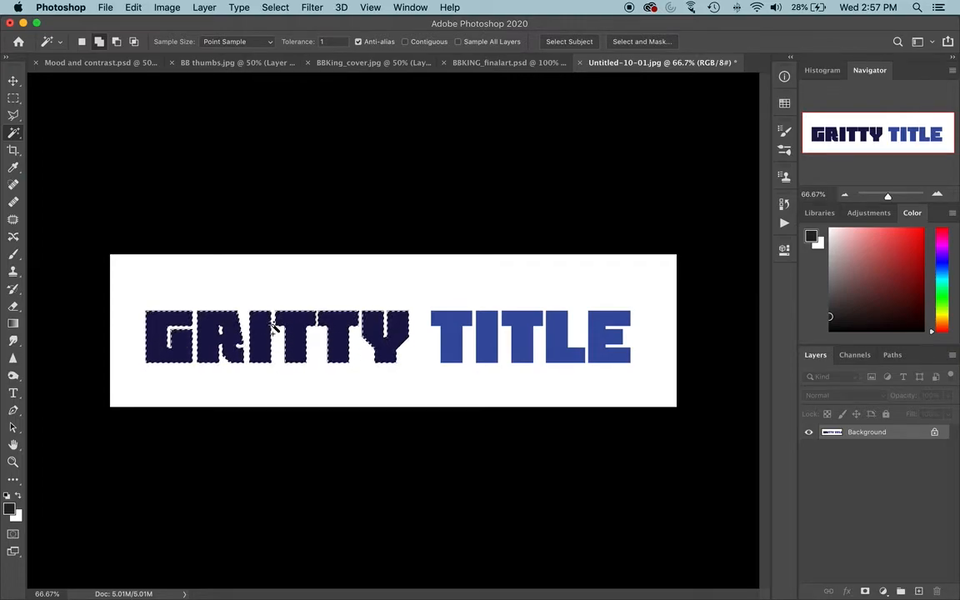
key("super+d")
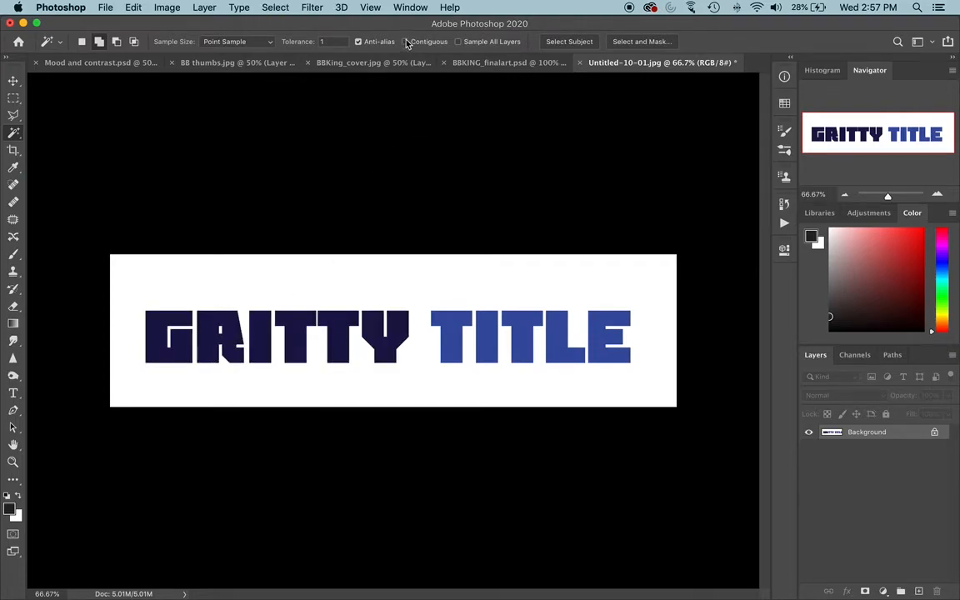
left_click(405, 42)
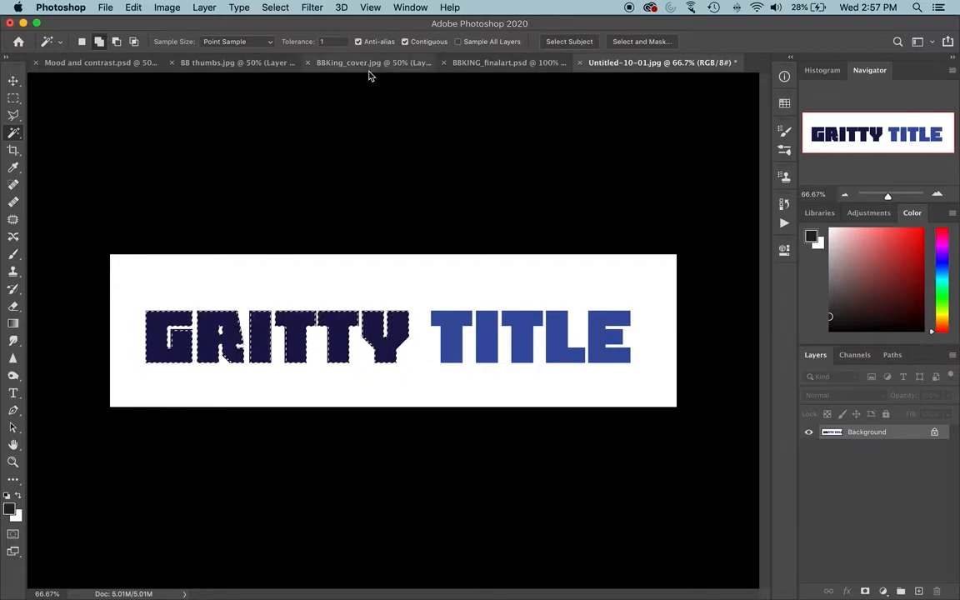
- Sample the dark color of GRITTY, paint progressively lighter purple texture over its letters with a 215 px brush, and deselect
key("b")
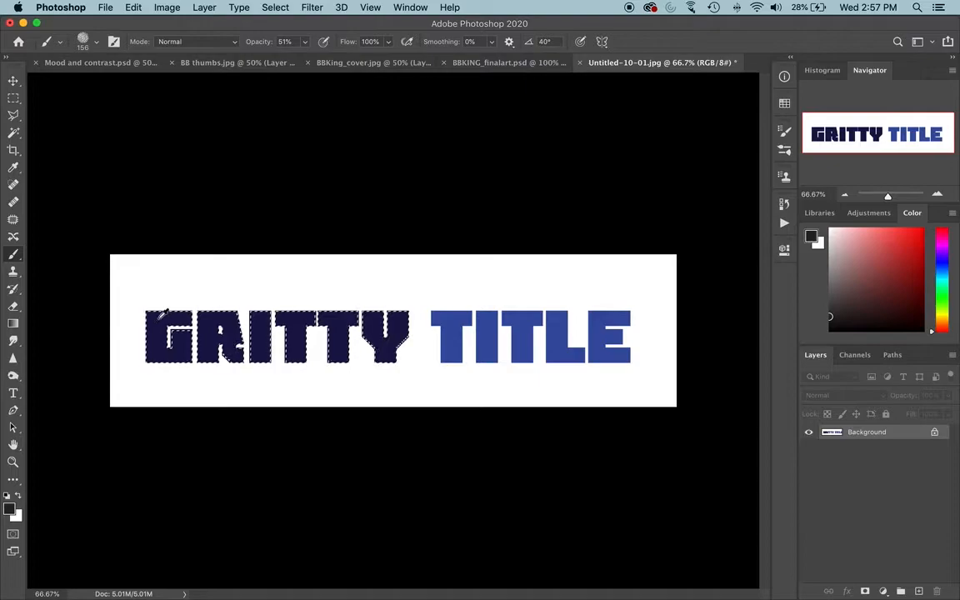
left_click(159, 320, "alt")
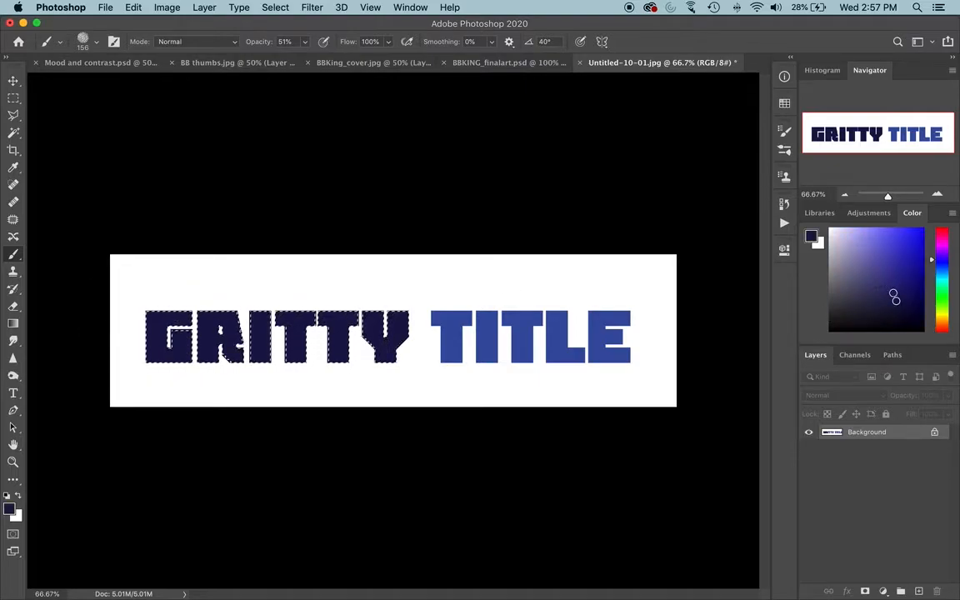
left_click_drag(889, 291, 879, 280)
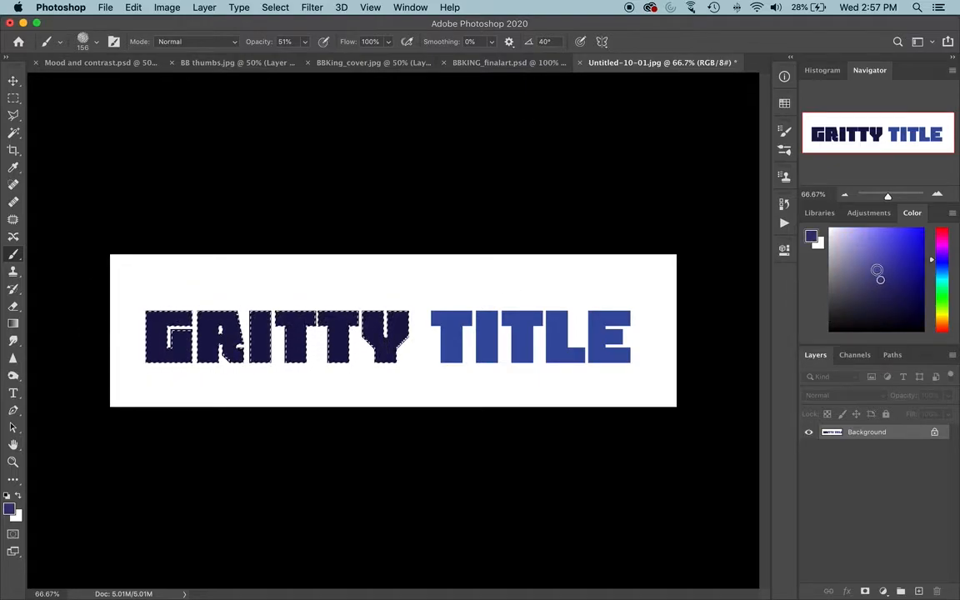
left_click_drag(296, 261, 321, 267)
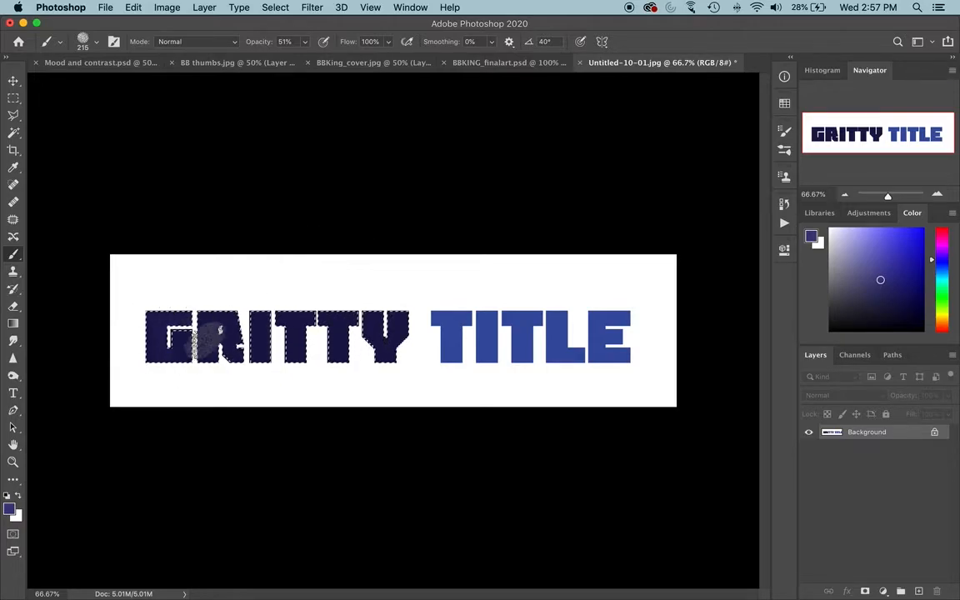
left_click_drag(881, 269, 868, 260)
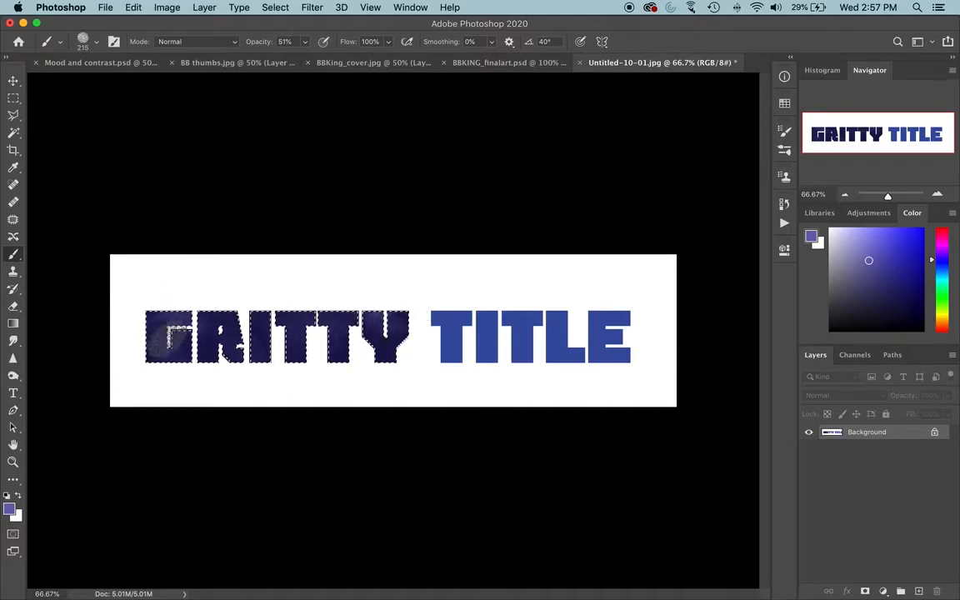
key("super+d")
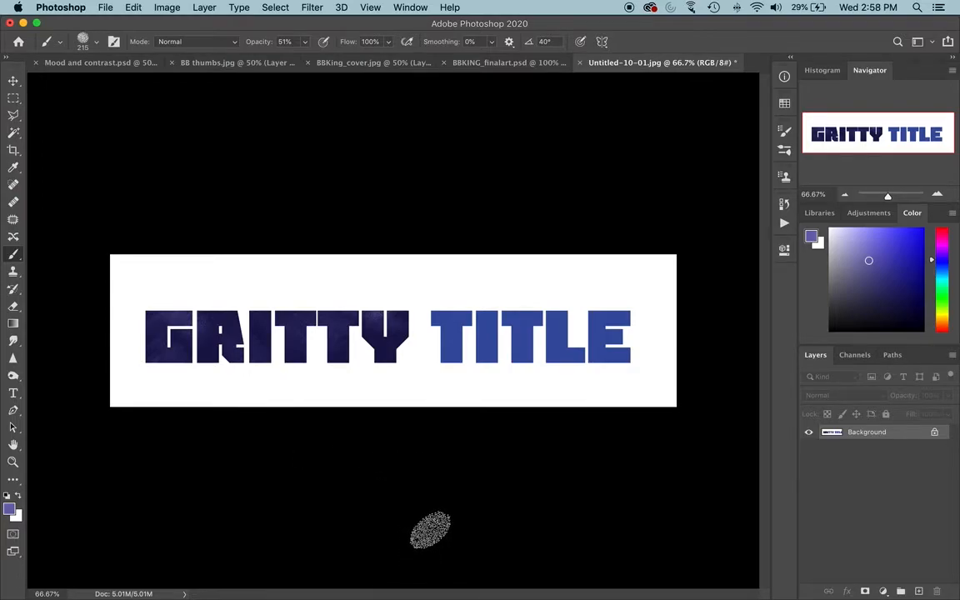
- Select the letters of TITLE, sample their blue, paint progressively darker blue texture over them, and deselect
key("w")
left_click(457, 325)
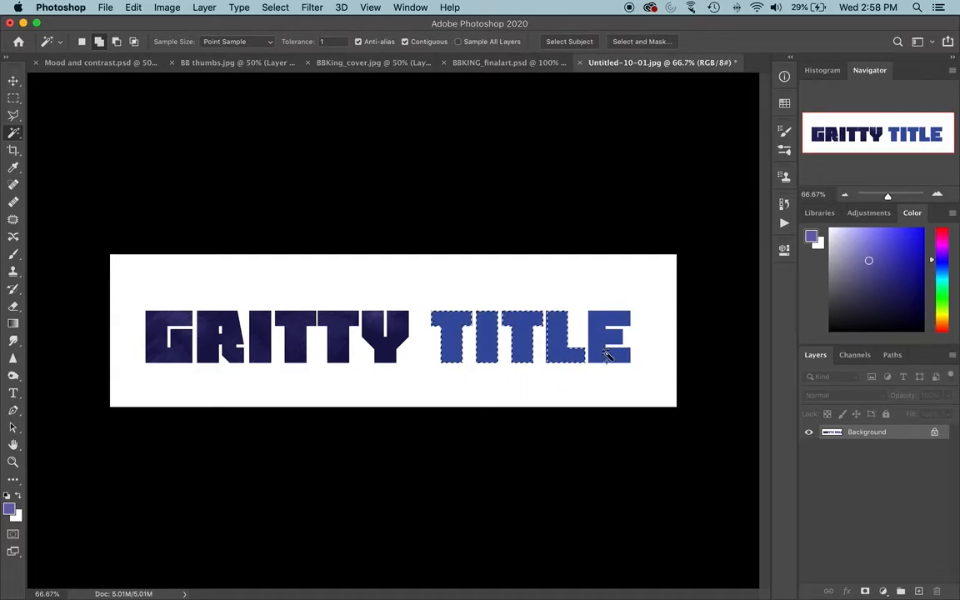
key("b")
left_click_drag(604, 321, 613, 315)
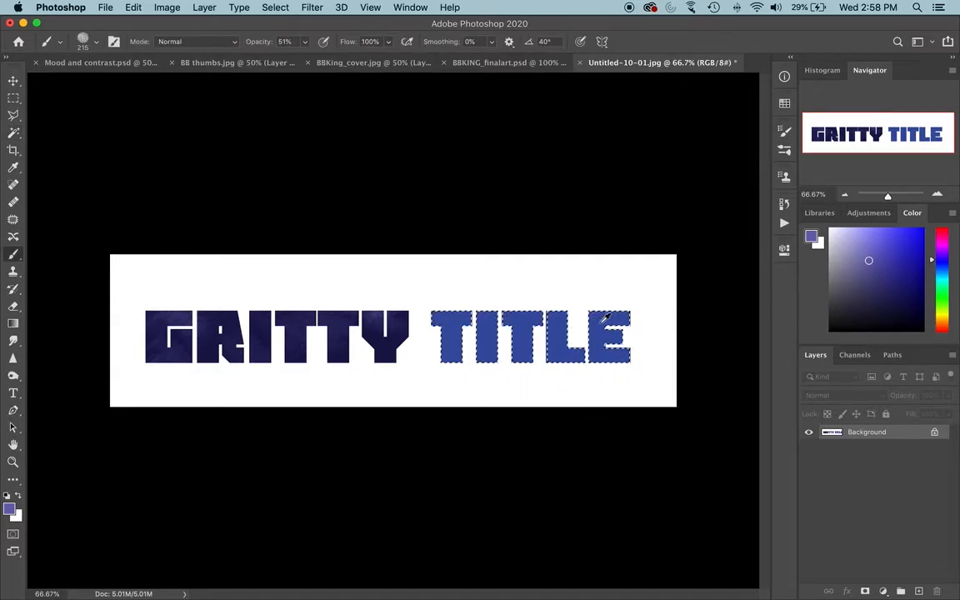
left_click(605, 319, "alt")
mouse_move(891, 291)
left_mouse_down()
mouse_move(900, 276)
mouse_move(898, 288)
left_mouse_up()
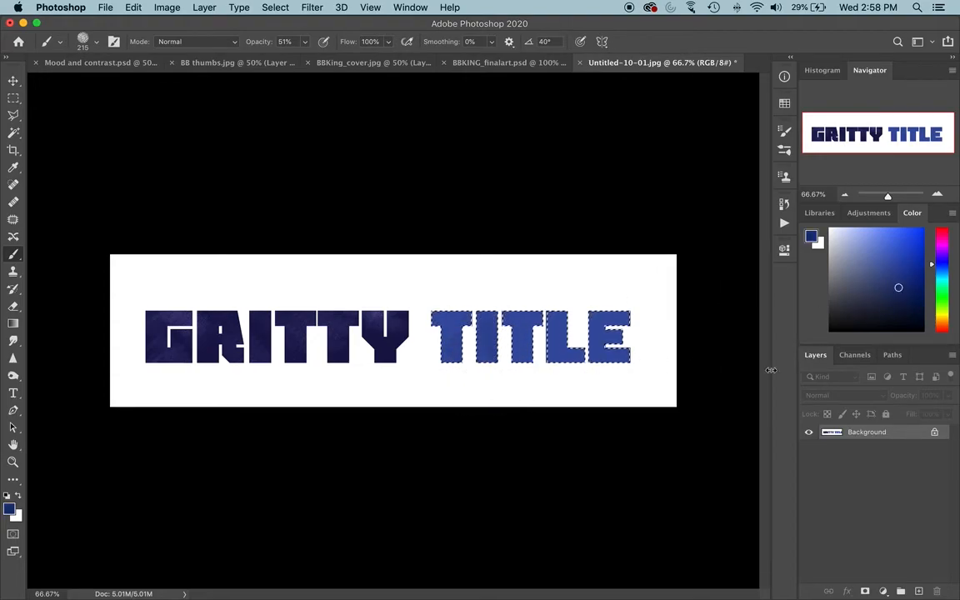
left_click(906, 307)
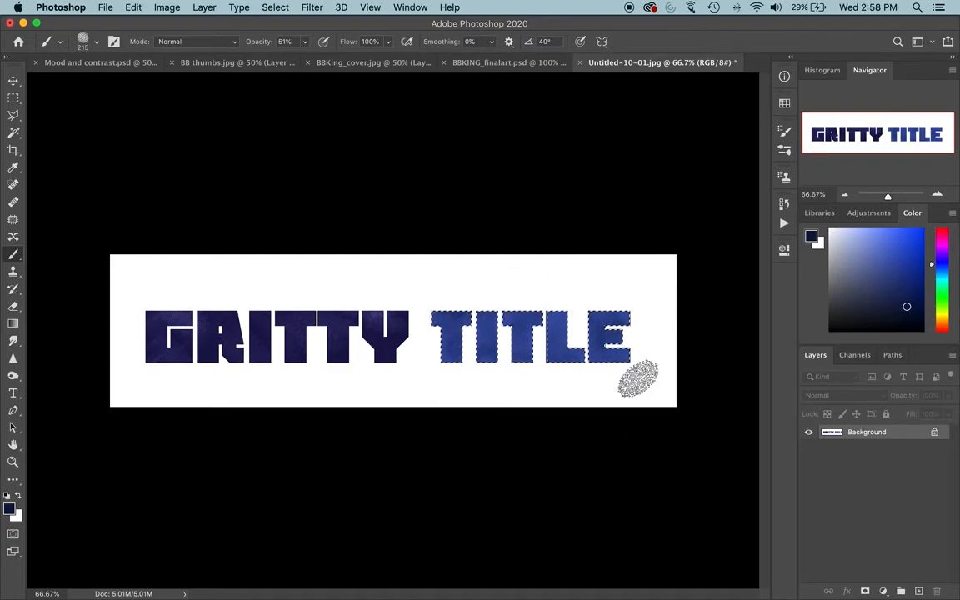
key("super+d")
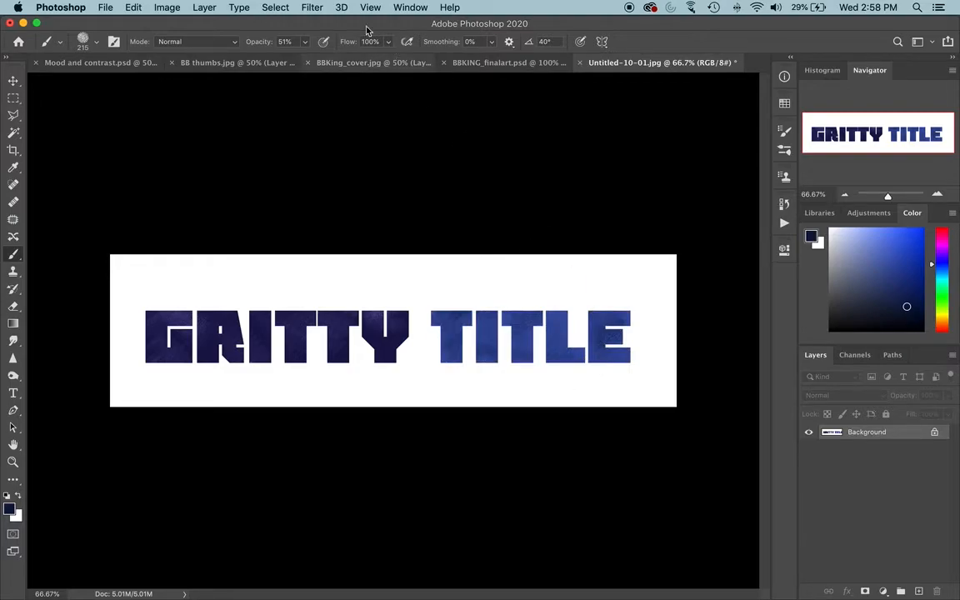
left_click(93, 43)
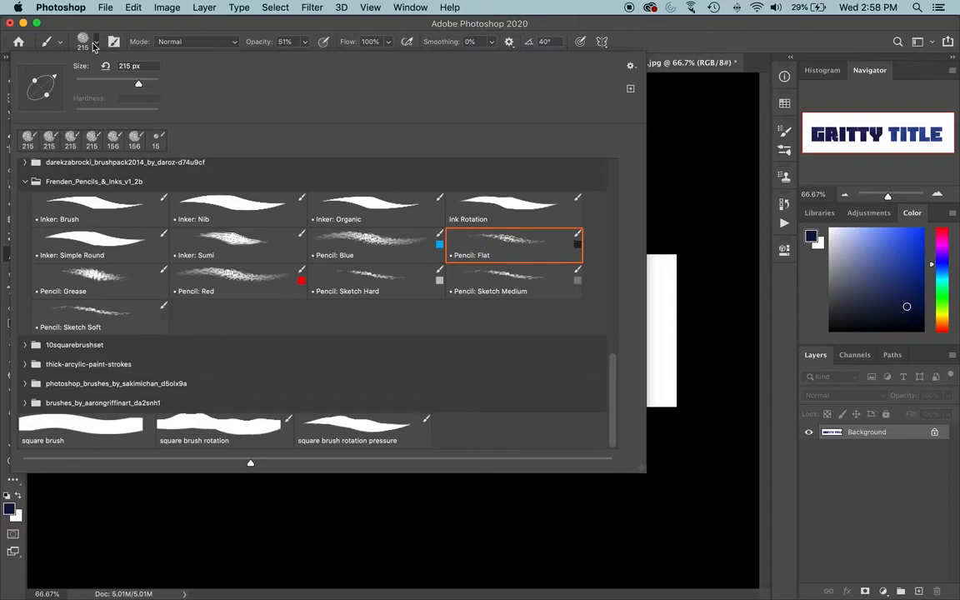
left_click(485, 18)
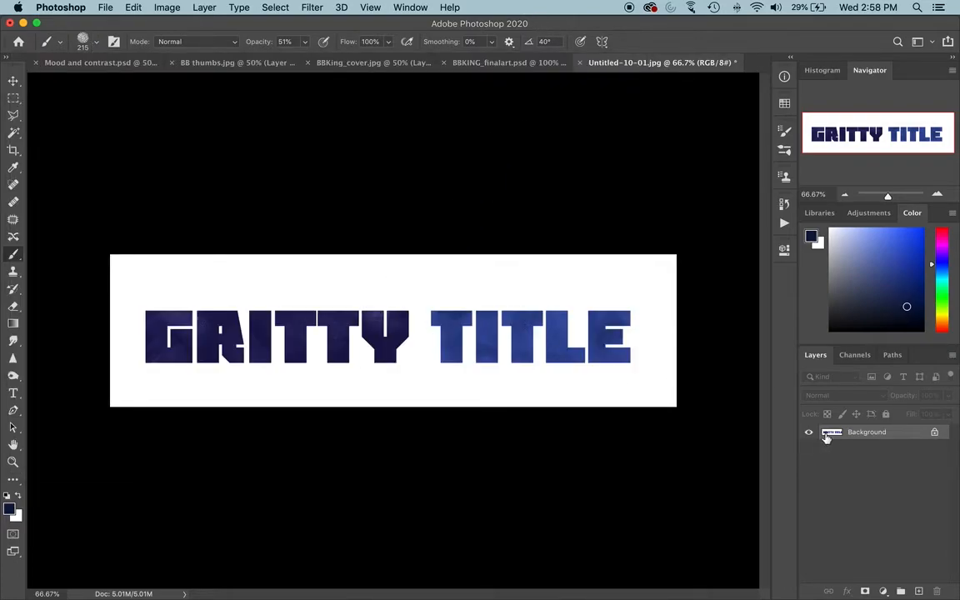
- Convert the locked Background of the textured title into a regular editable layer
double_click(853, 433)
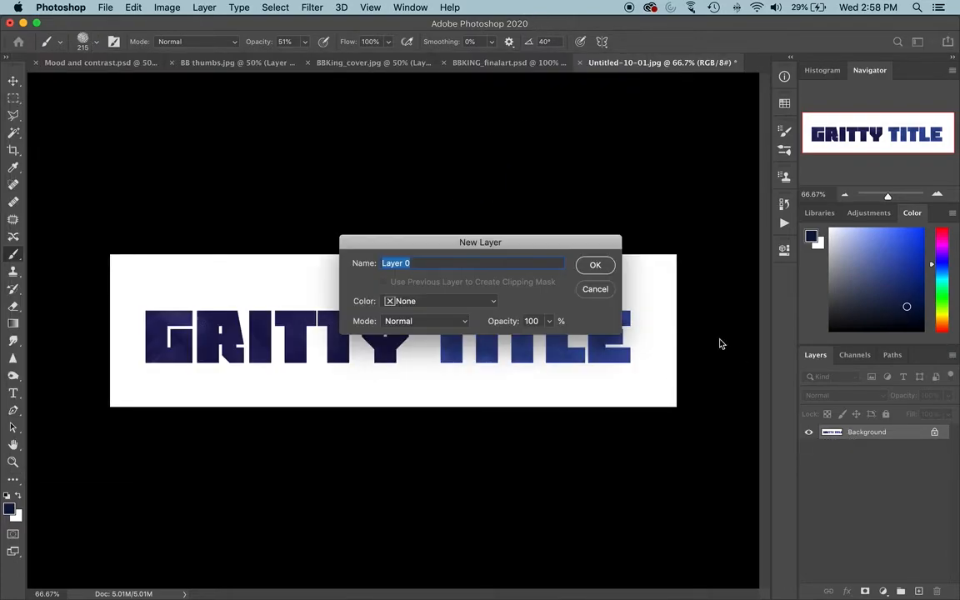
left_click(595, 265)
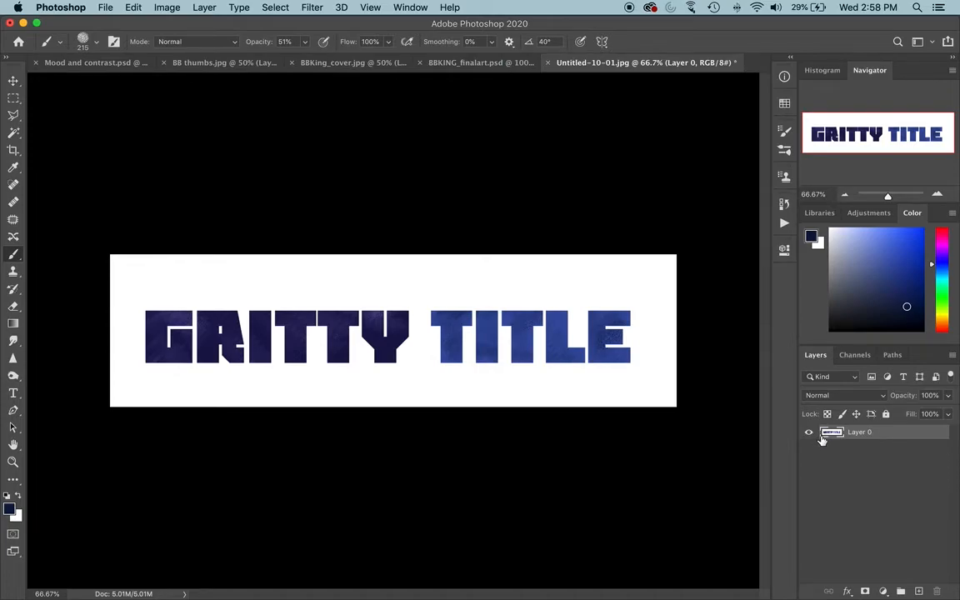
- Try to open the original Untitled-10-01.jpg again from the desktop
key("F11")
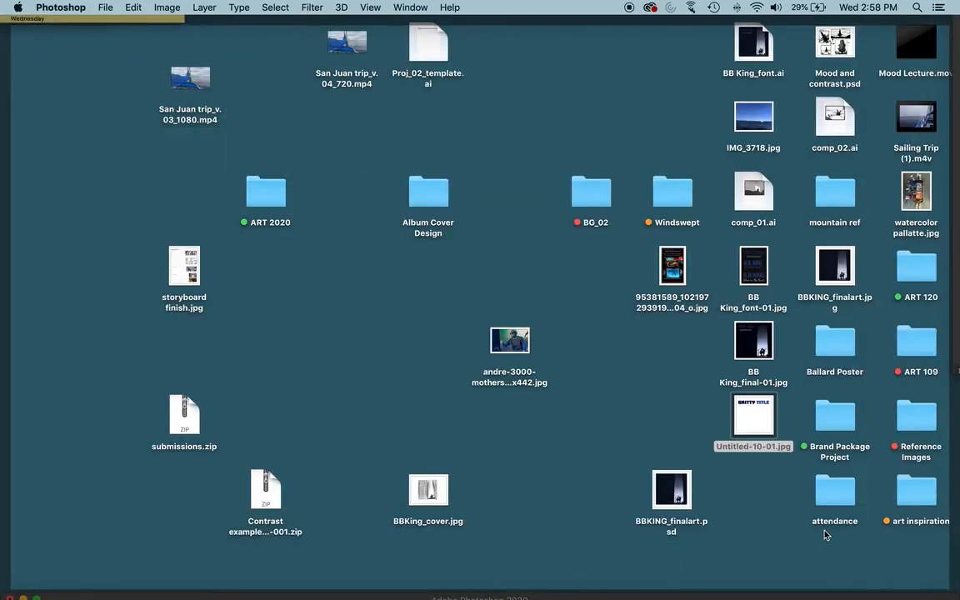
left_click_drag(736, 414, 611, 582)
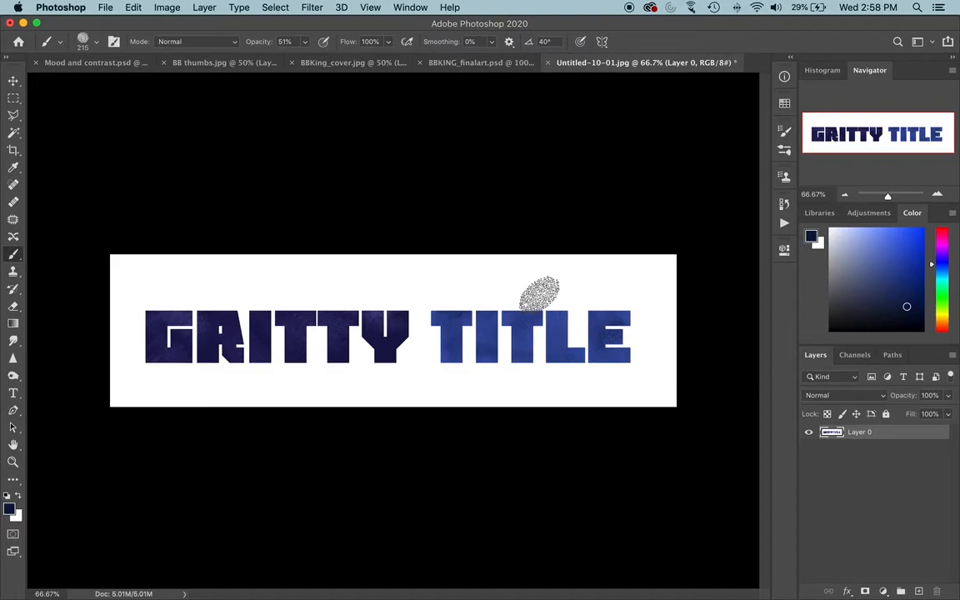
- Save the textured title to the Desktop as a Photoshop file named title texture.psd
key("super+shift+s")
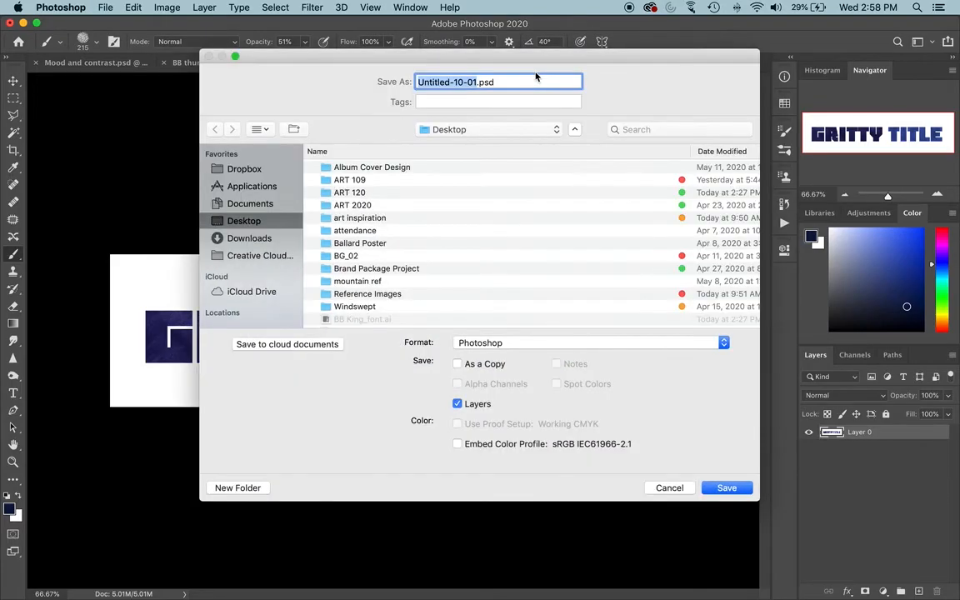
type("title tex")
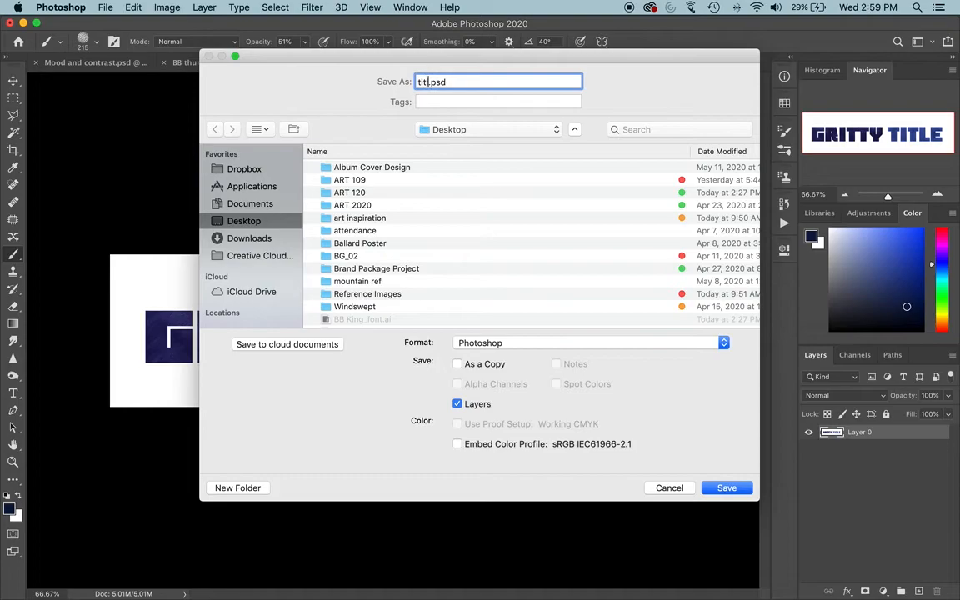
type("ture")
key("Return")
key("Return")
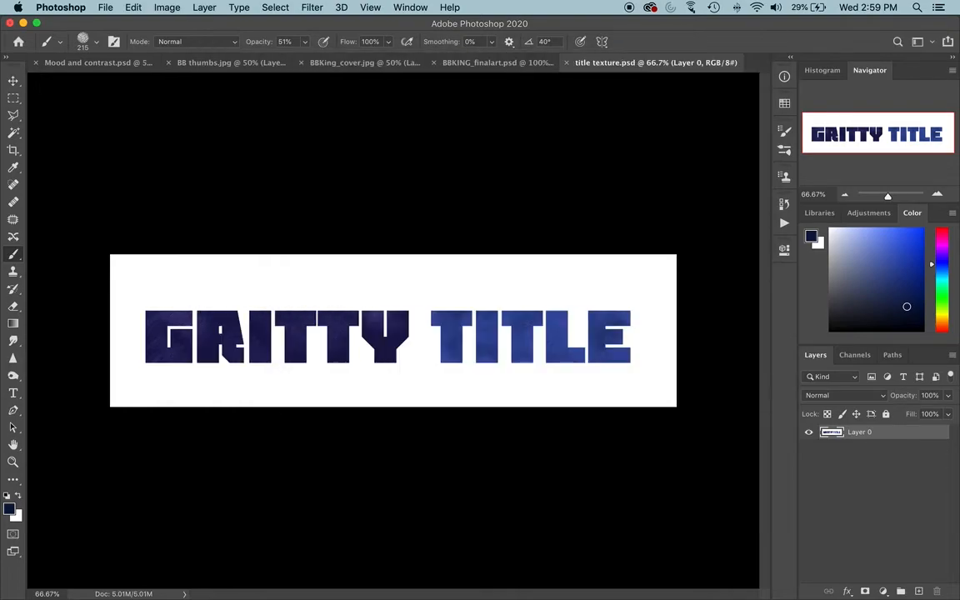
- Open the original Untitled-10-01.jpg from the desktop and convert its Background into a regular editable layer
key("F11")
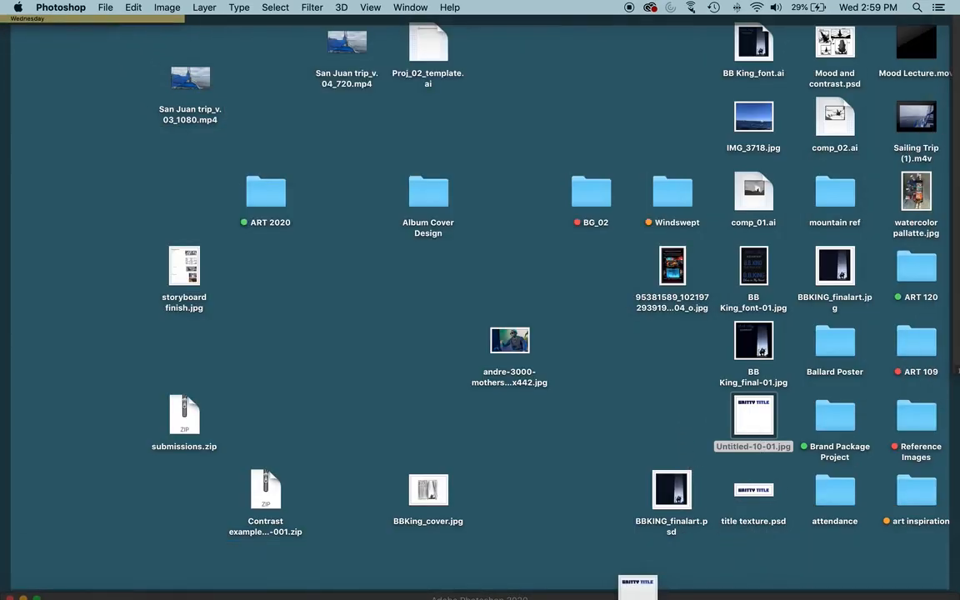
mouse_move(621, 593)
left_click_drag(620, 590, 610, 582)
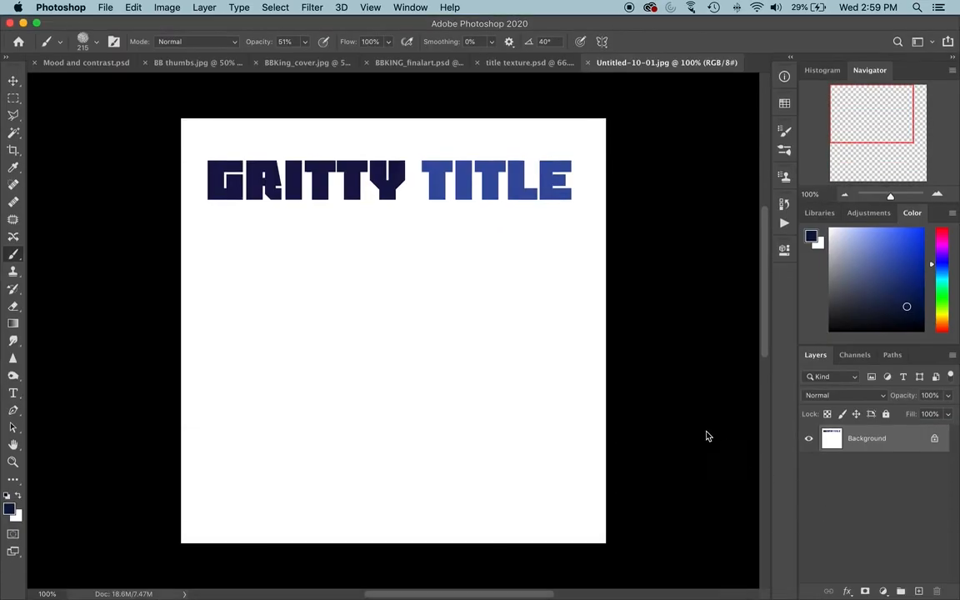
double_click(871, 448)
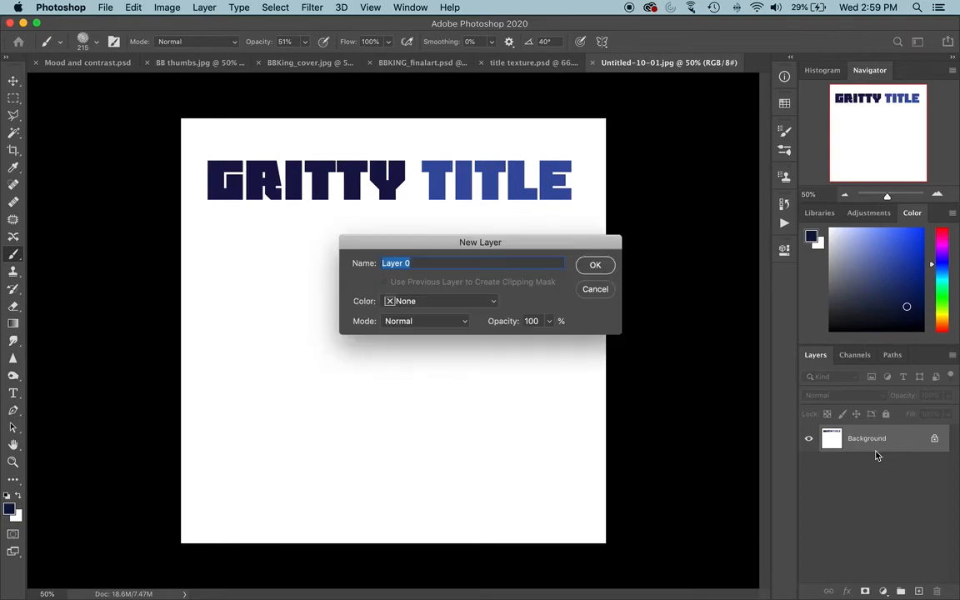
left_click(596, 265)
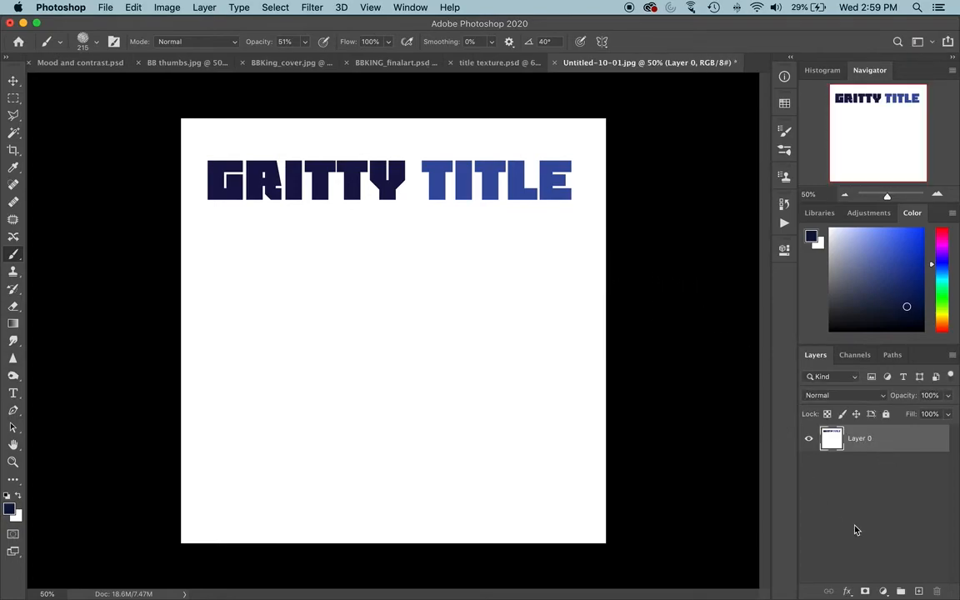
- Add an empty layer beneath the title layer and delete the white background around the letters from Layer 0
left_click(919, 591)
left_click_drag(881, 443, 878, 481)
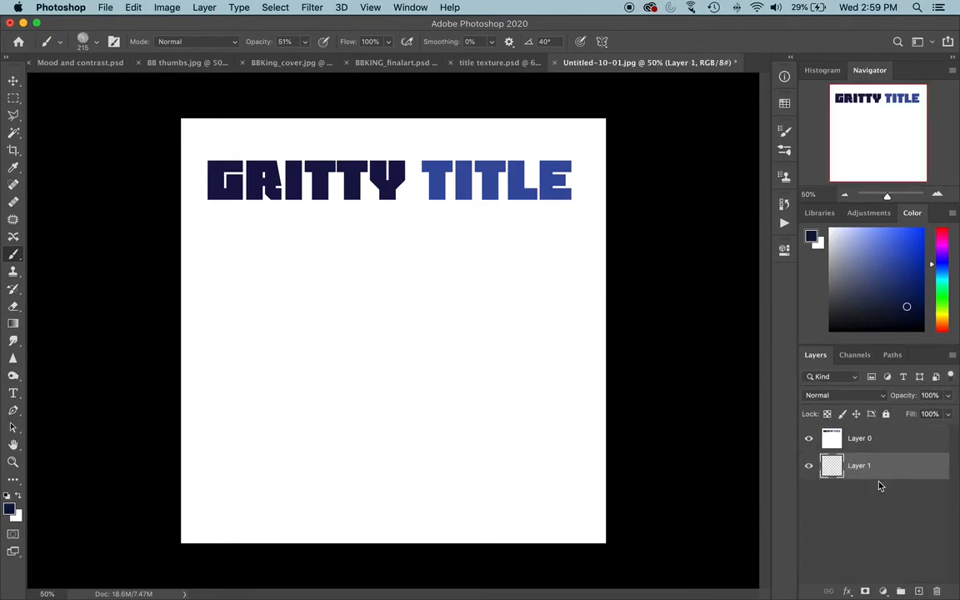
left_click(874, 443)
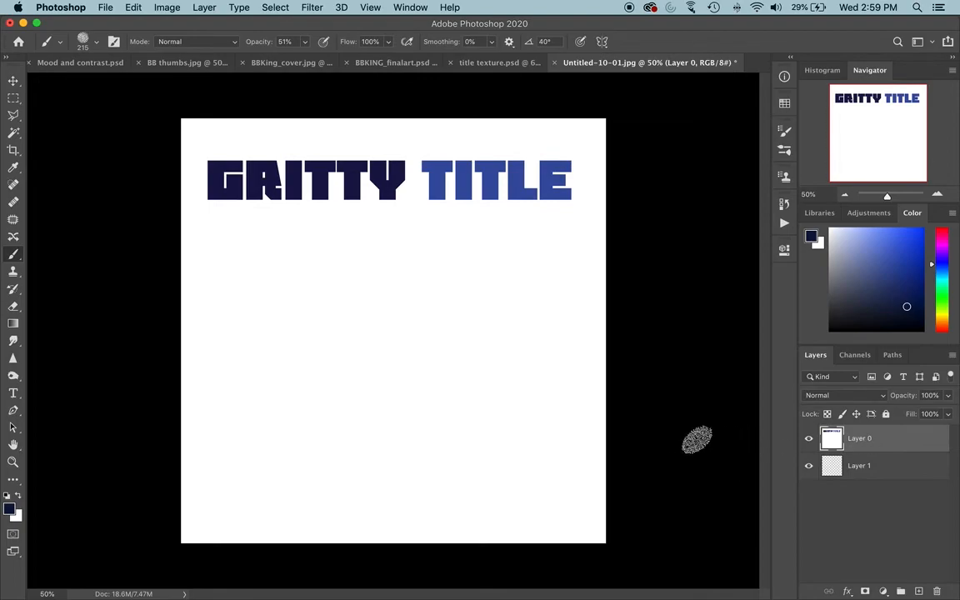
key("w")
left_click(596, 430)
key("Delete")
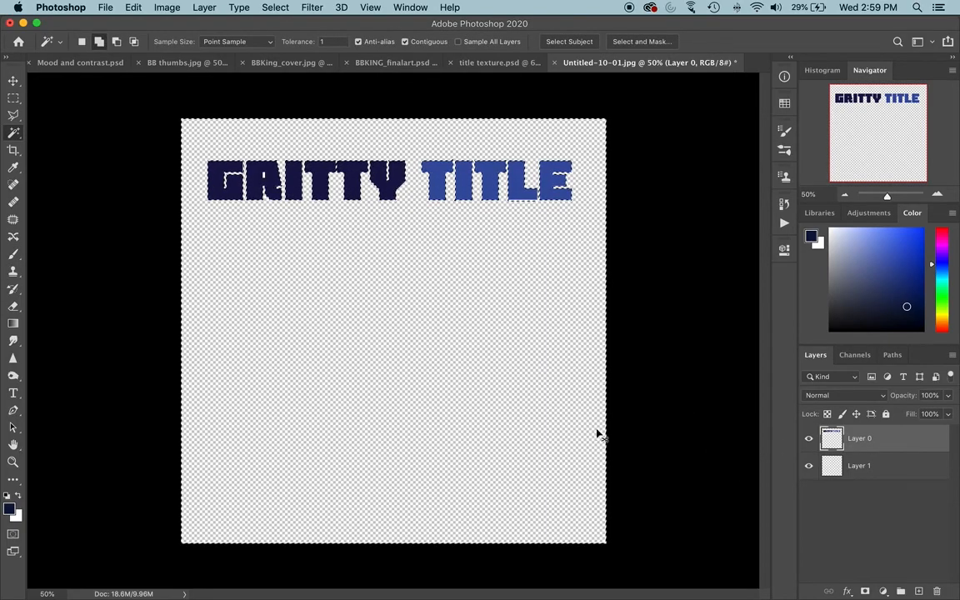
- Choose a medium pink foreground color and fill the empty Layer 1 behind the title with it
left_click(871, 466)
left_click_drag(862, 298, 875, 262)
left_click_drag(945, 241, 942, 228)
left_click(874, 239)
key("g")
left_click(446, 326)
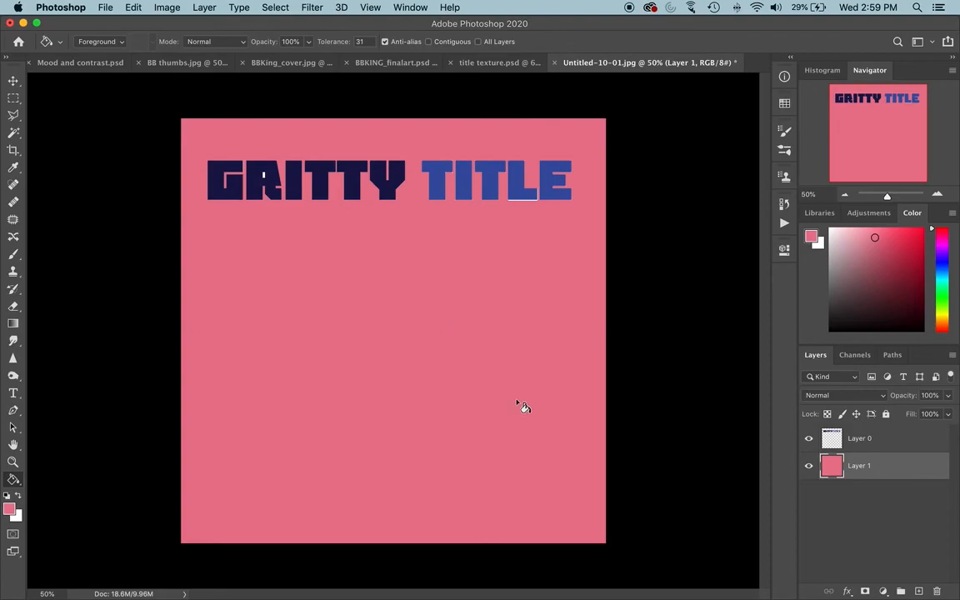
- Paint broad strokes of a duller, darker pink over Layer 1 with the textured brush at size 880 and 51% opacity
left_click(855, 439)
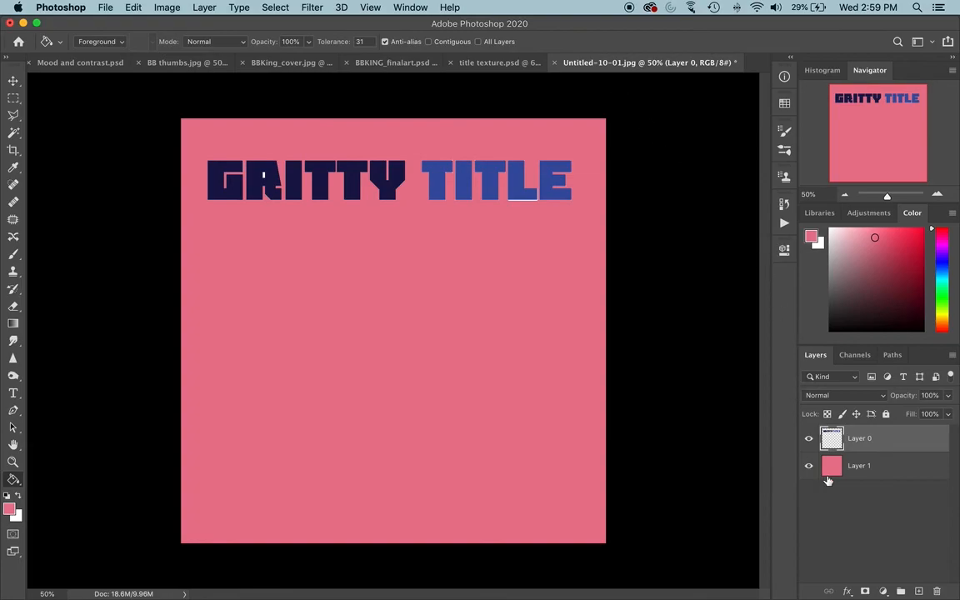
left_click(866, 466)
key("b")
mouse_move(443, 296)
left_mouse_down()
mouse_move(467, 321)
mouse_move(518, 327)
mouse_move(546, 315)
left_mouse_up()
left_click(863, 254)
mouse_move(446, 254)
left_mouse_down()
mouse_move(292, 242)
mouse_move(319, 377)
mouse_move(177, 260)
mouse_move(263, 188)
mouse_move(229, 154)
mouse_move(506, 190)
mouse_move(419, 441)
mouse_move(493, 500)
mouse_move(584, 529)
mouse_move(544, 334)
mouse_move(418, 338)
mouse_move(374, 309)
mouse_move(279, 340)
mouse_move(240, 374)
mouse_move(169, 211)
mouse_move(178, 256)
mouse_move(206, 297)
mouse_move(219, 366)
mouse_move(344, 412)
mouse_move(466, 342)
mouse_move(431, 390)
left_mouse_up()
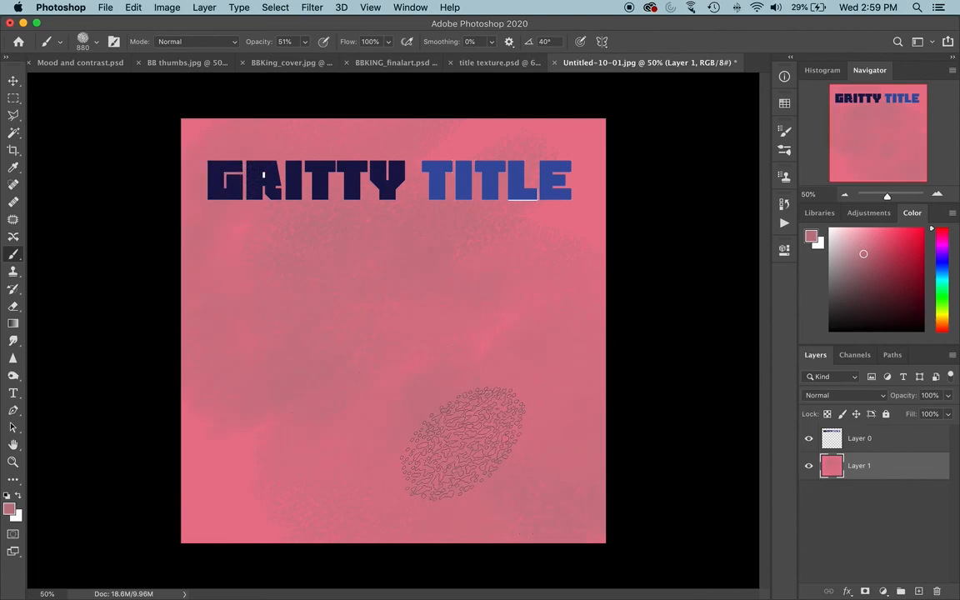